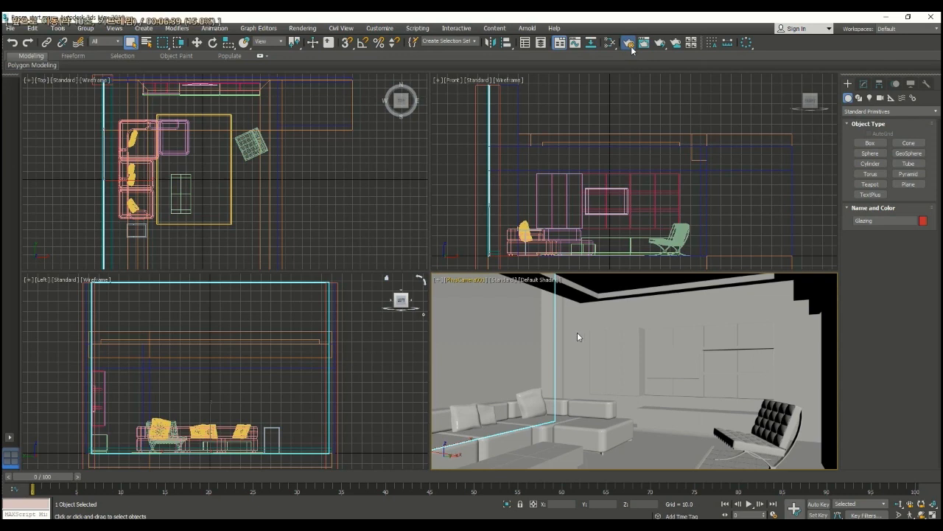
Open the render setup for the living-room scene and configure an ActiveShade rendering.
key(F10)
click(596, 167)
click(573, 129)
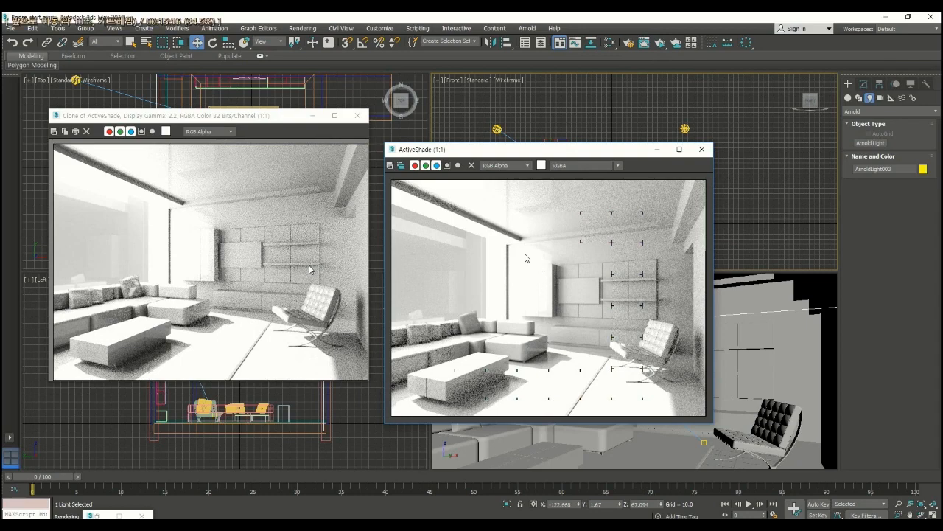
key(F10)
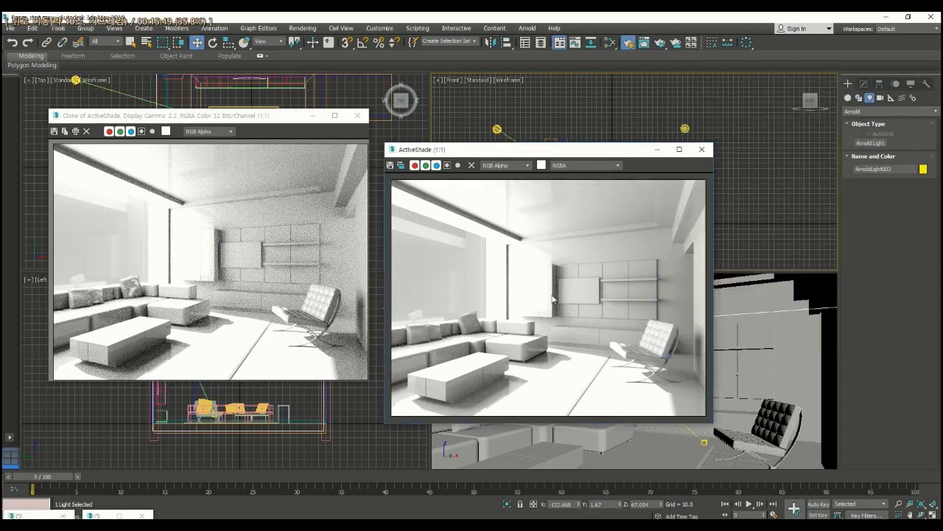
key(F10)
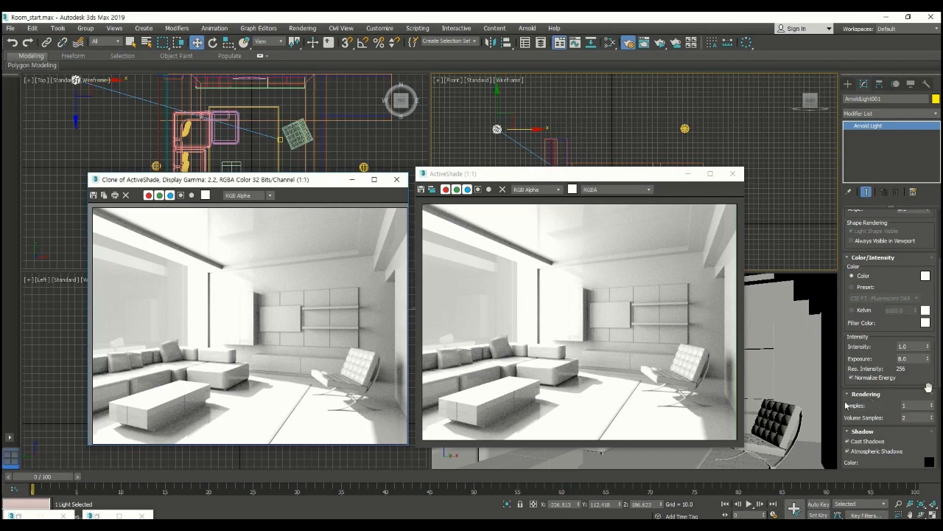
key(Right)
key(Right)
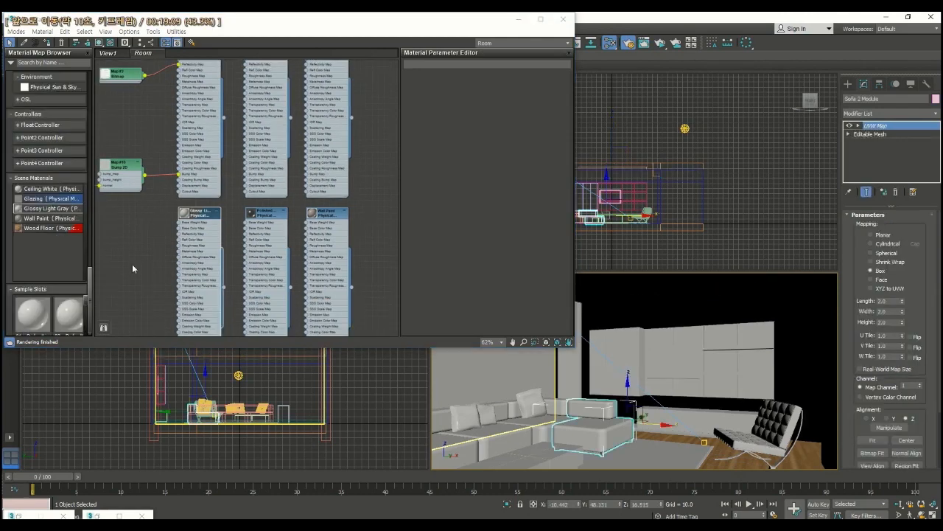
double_click(327, 92)
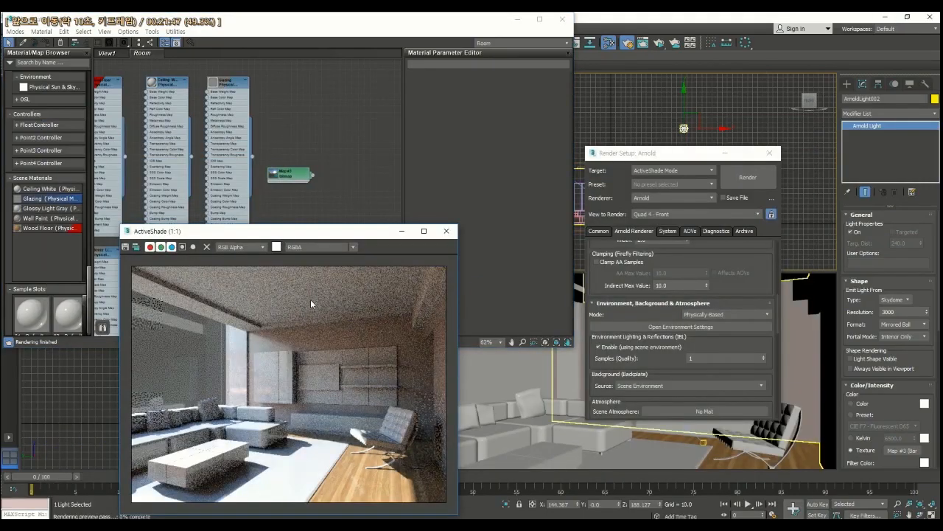
key(Left)
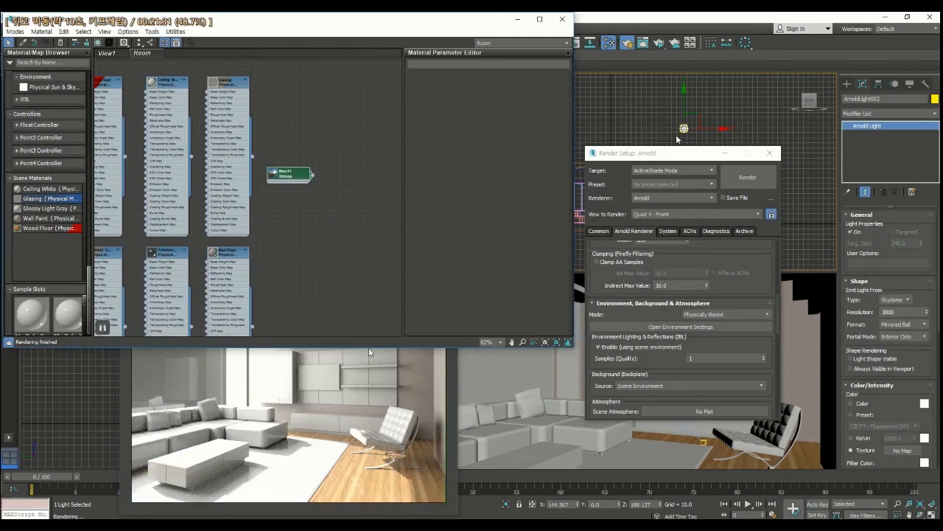
key(Right)
key(Right)
key(Right)
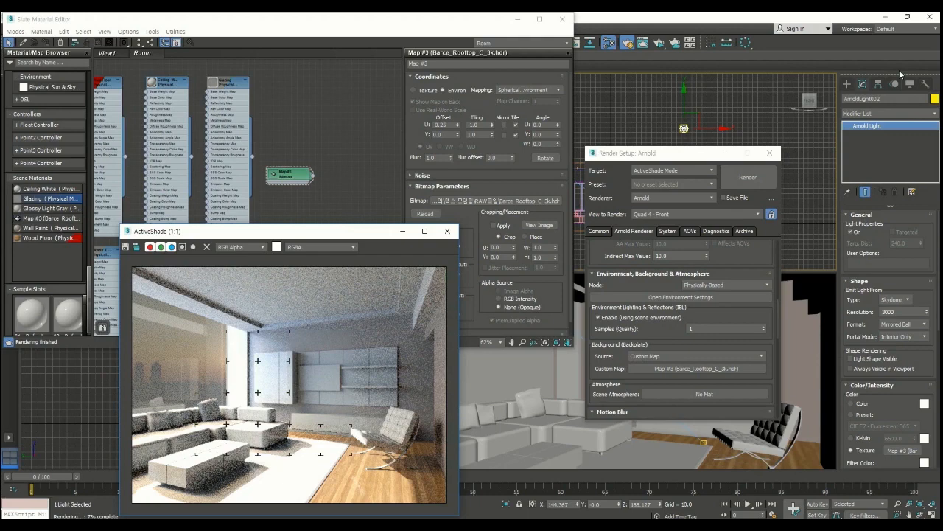
key(Right)
key(Right)
key(Right)
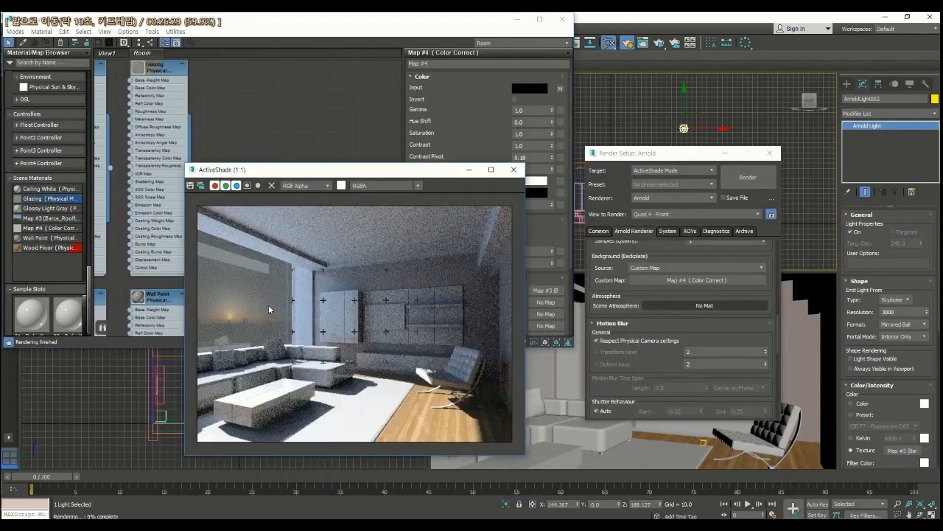
key(Left)
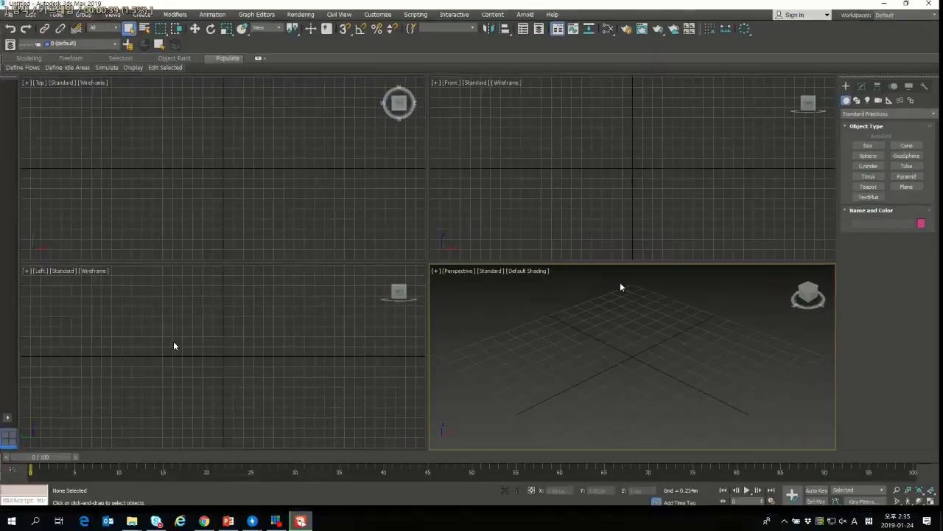
key(space)
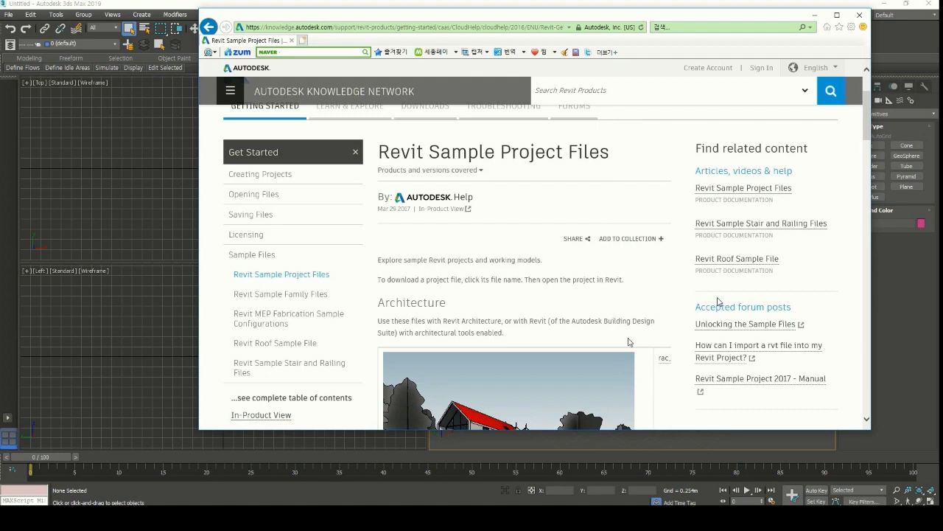
Import the Revit sample project using the {3D} view, Do Not Combine Entities and the default view detail level.
click(529, 188)
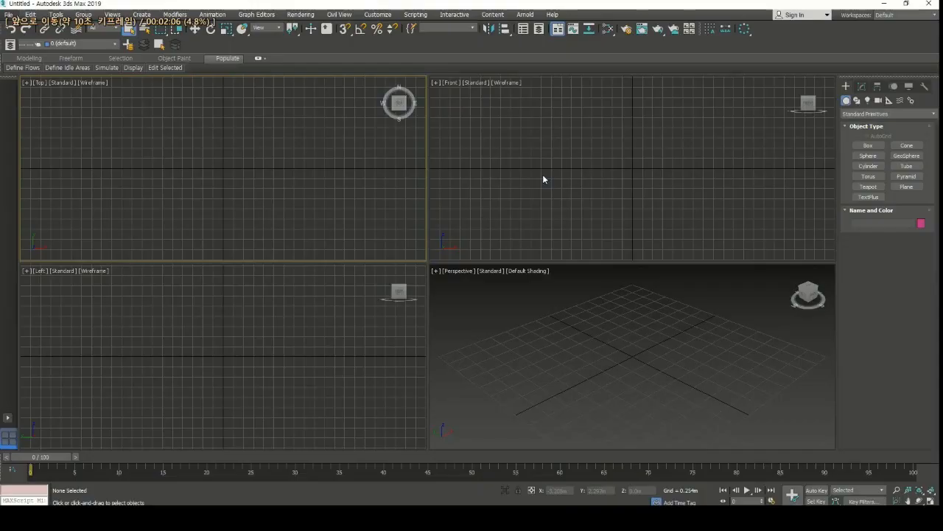
click(8, 14)
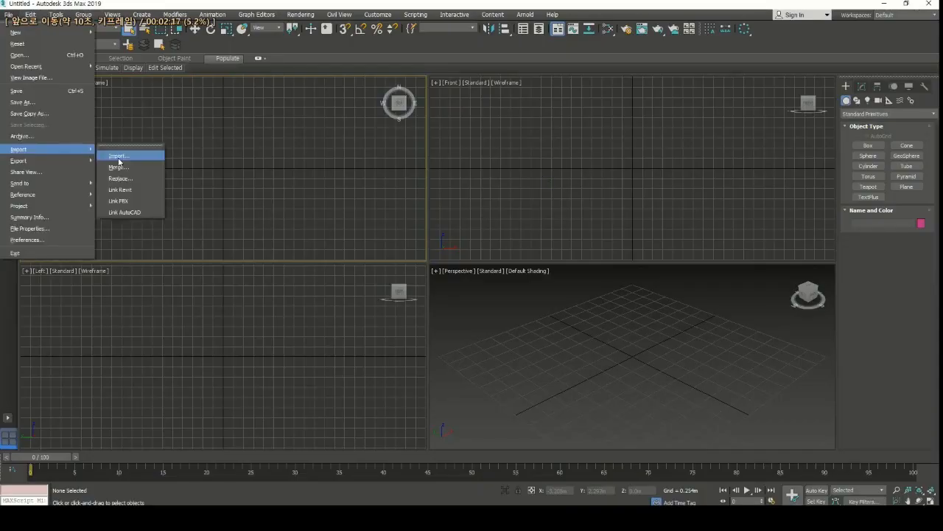
click(120, 160)
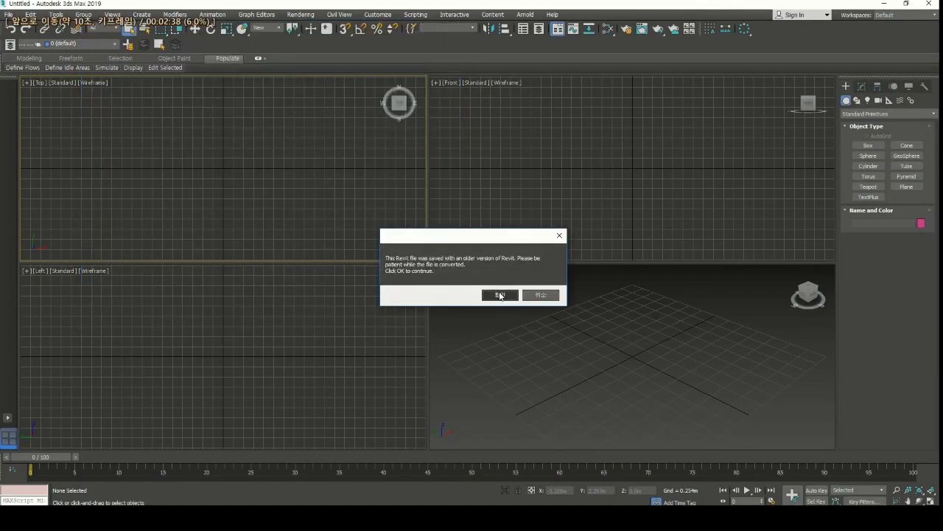
click(496, 293)
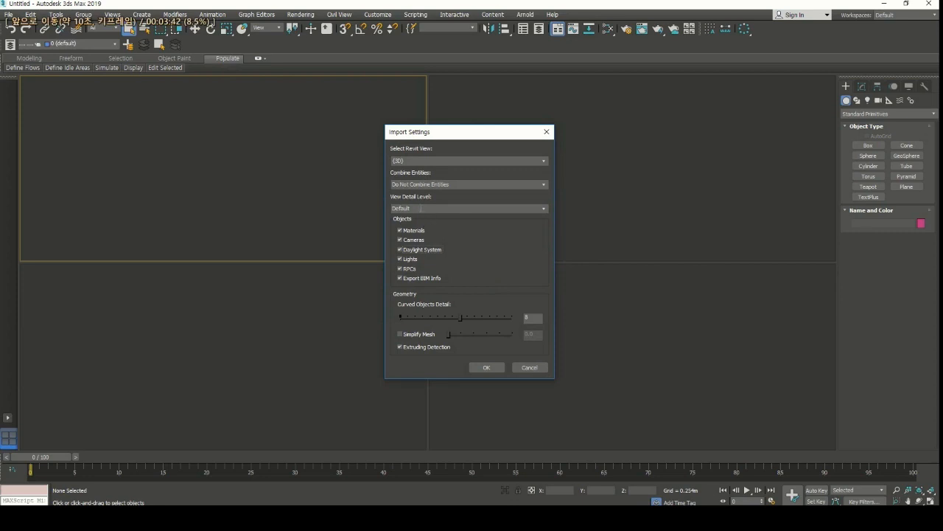
click(487, 367)
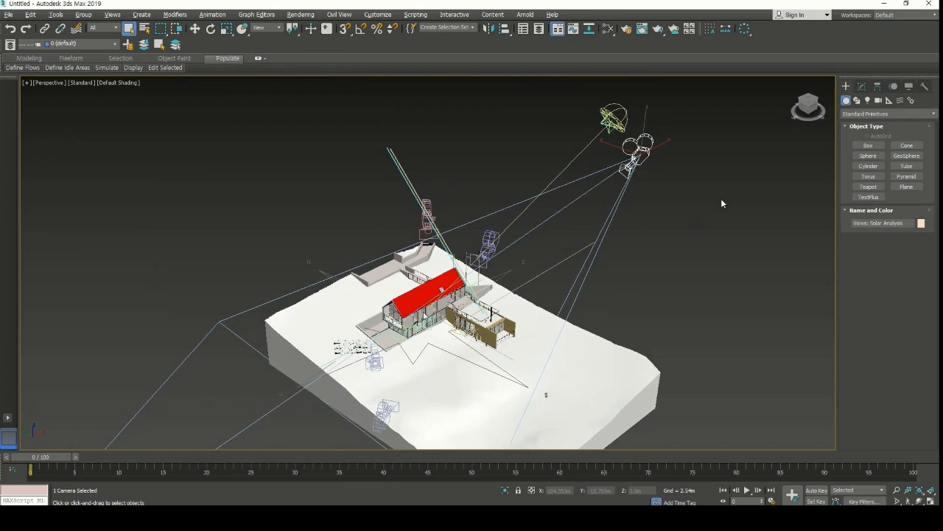
key(Right)
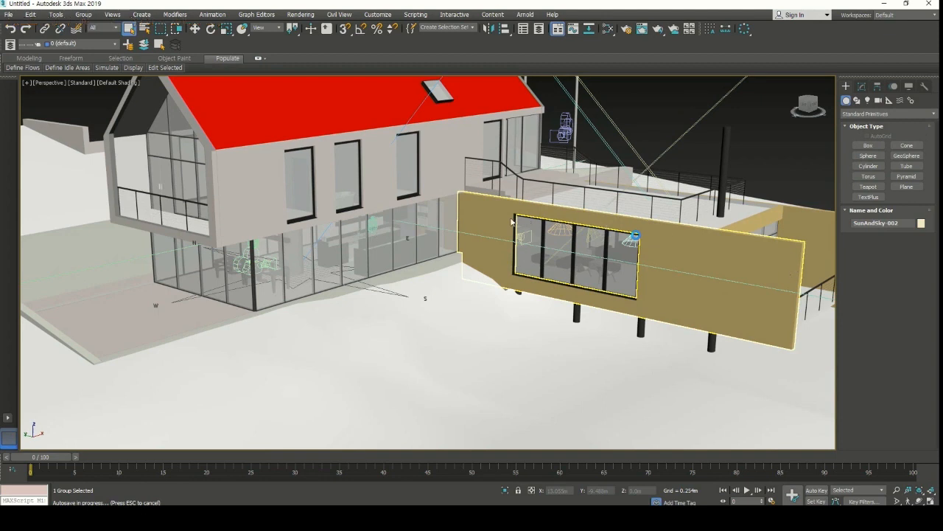
key(Right)
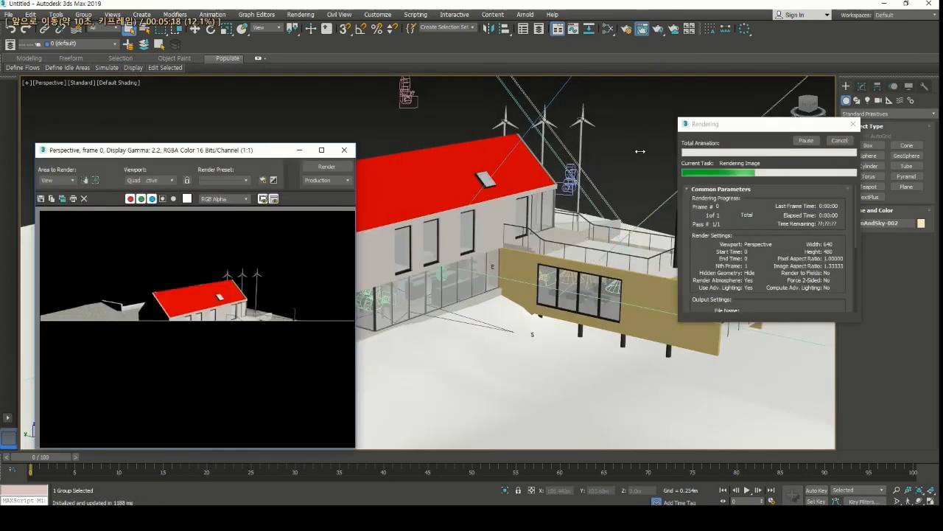
key(Right)
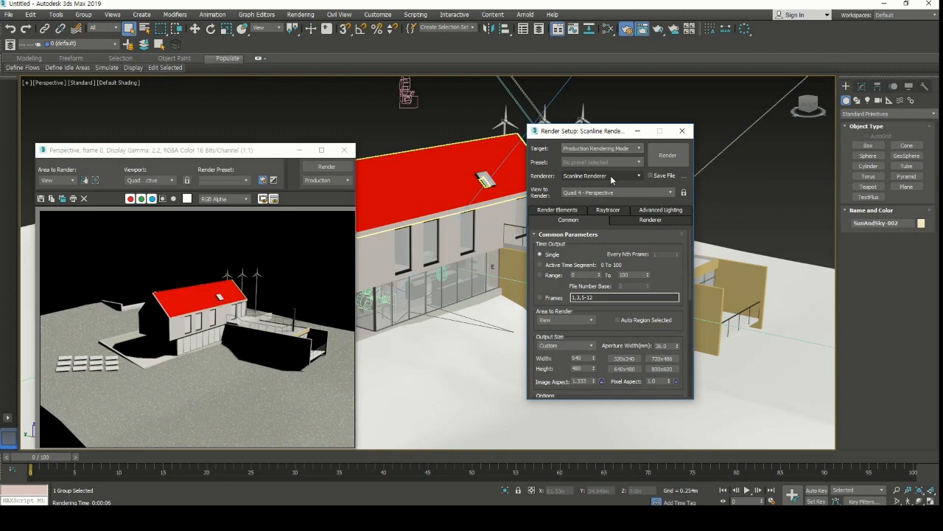
key(Right)
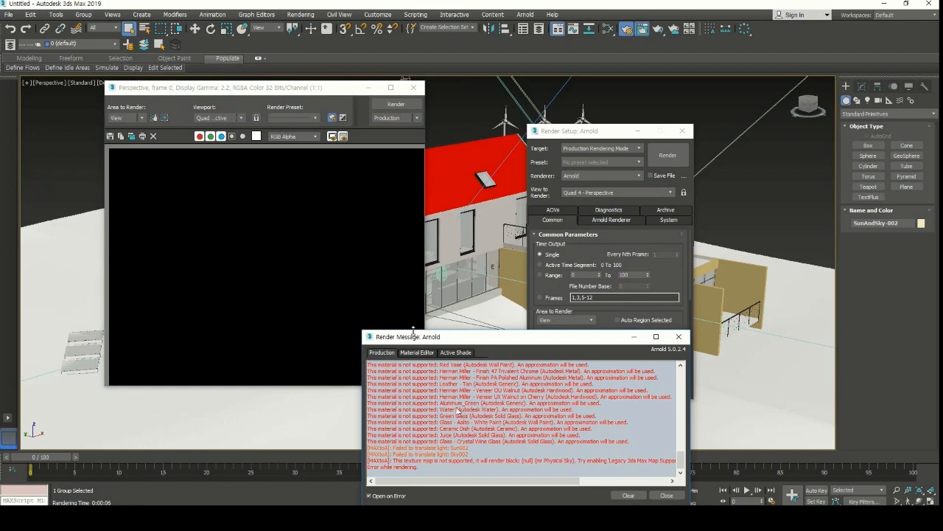
key(Right)
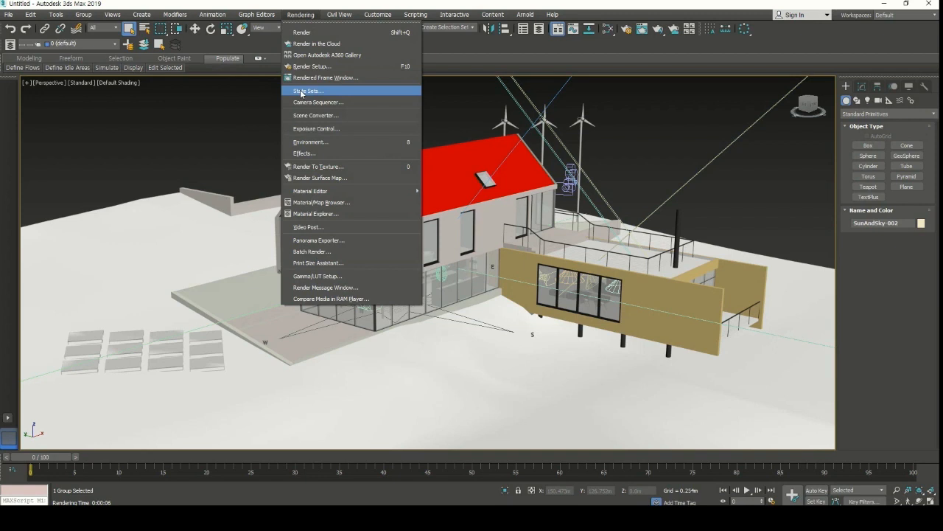
Use the Scene Converter to switch the scene to Arnold, with the material, map, camera and exposure control conversion rules expanded.
click(315, 115)
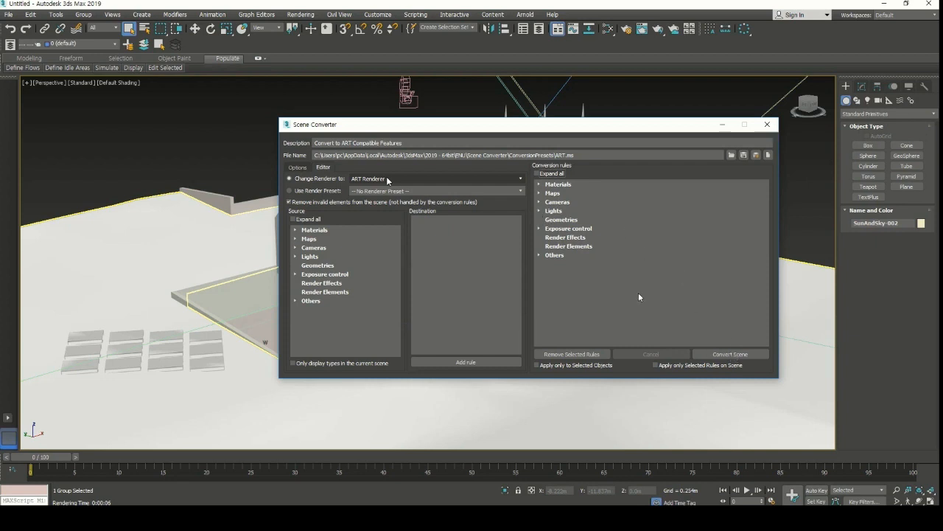
key(Right)
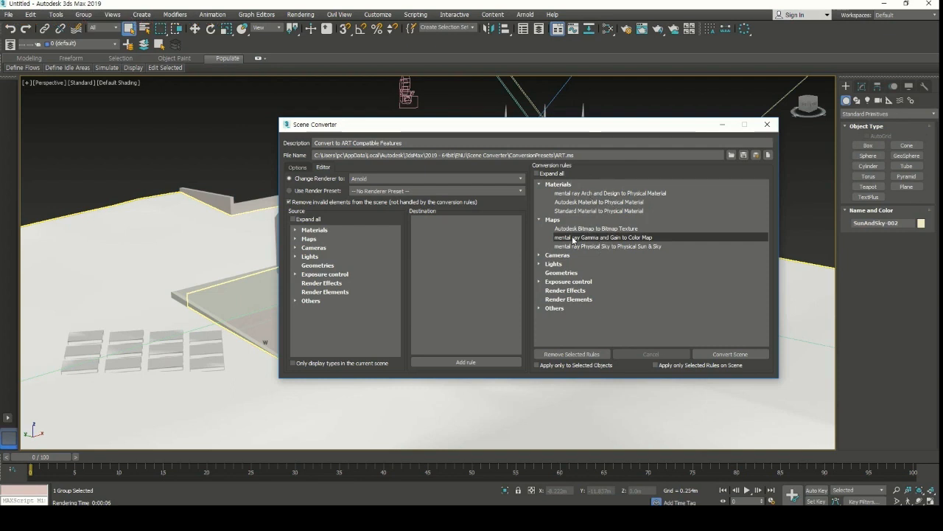
click(539, 254)
click(538, 280)
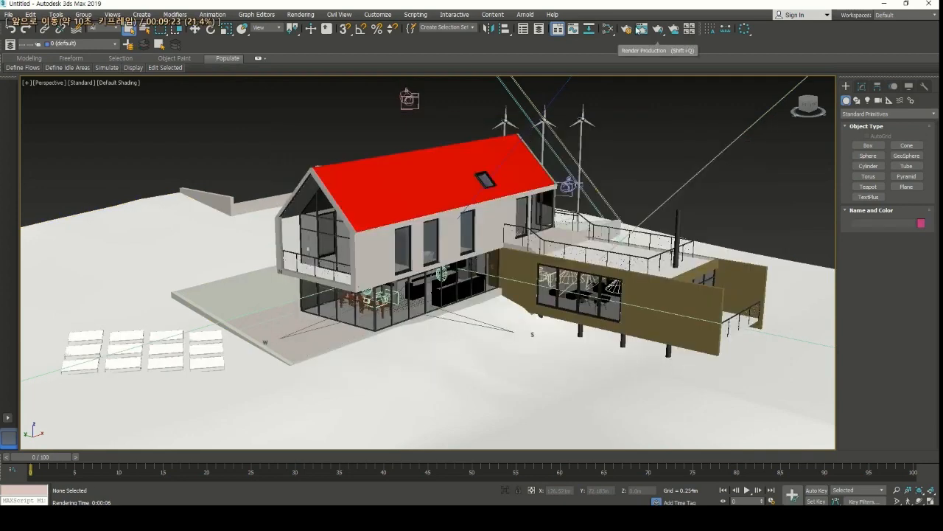
Render the house in ActiveShade with Legacy 3ds Max Map support enabled, and switch the viewport to the From Yard camera.
click(639, 28)
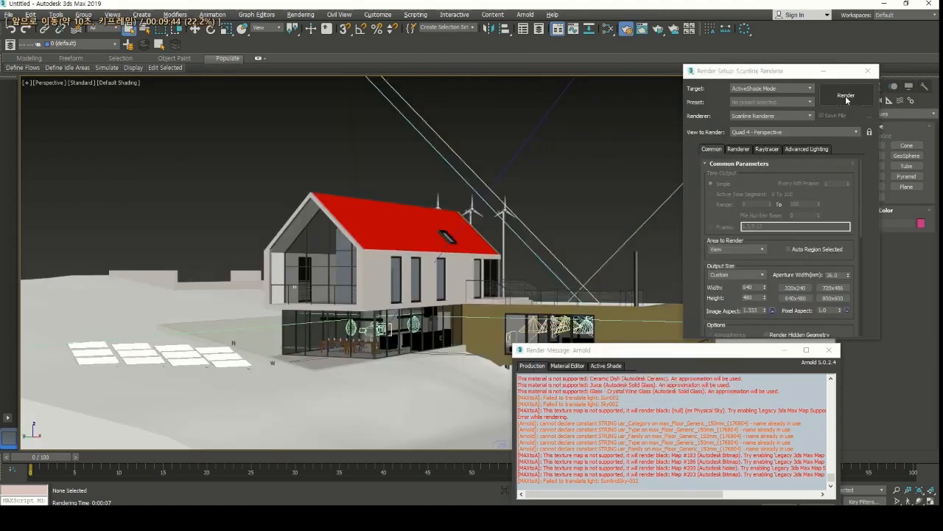
click(846, 95)
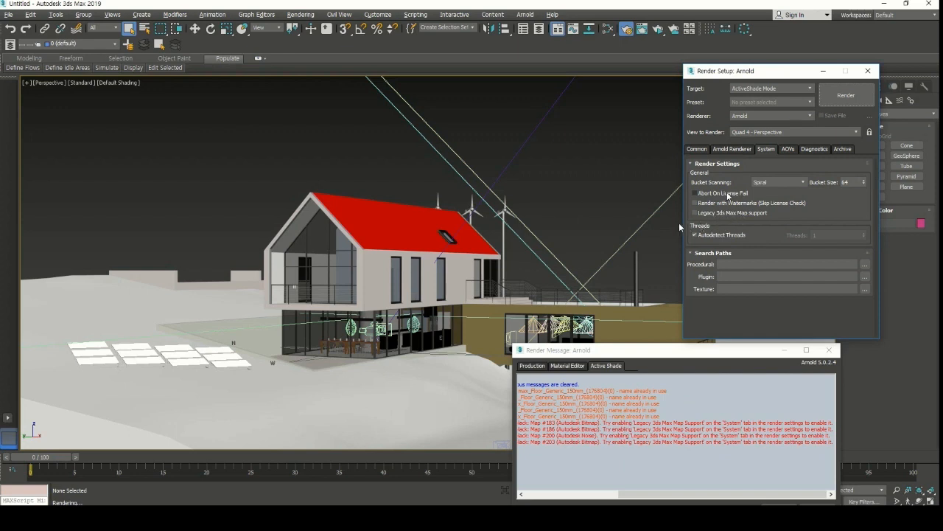
click(694, 213)
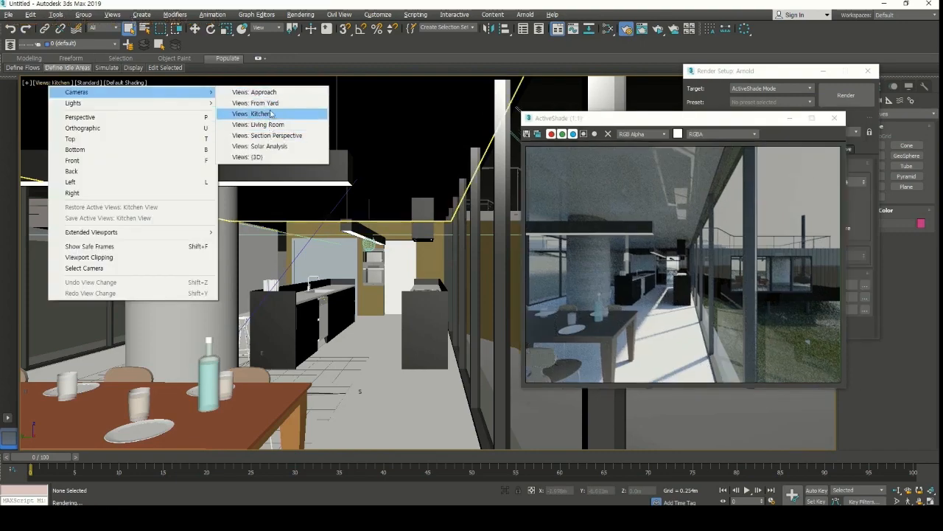
click(270, 103)
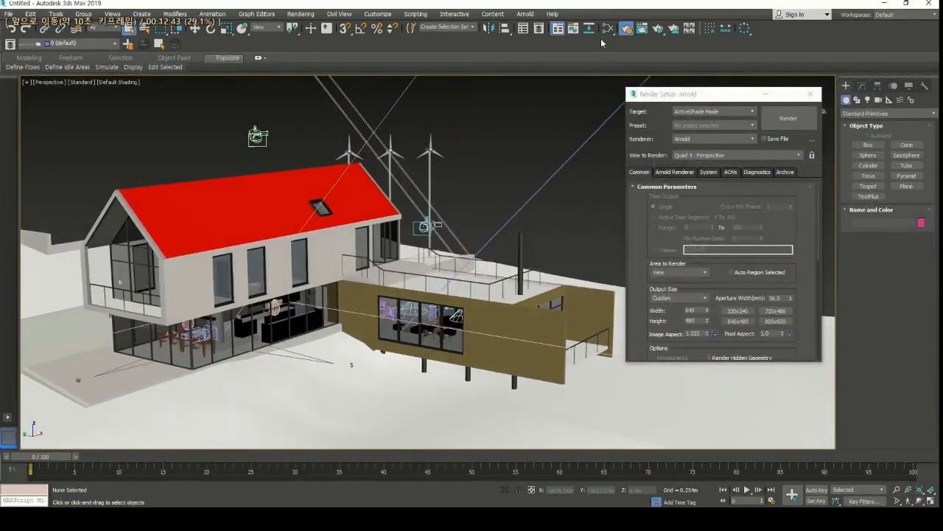
Open the material editor and the environment and exposure control settings for the house scene.
key(m)
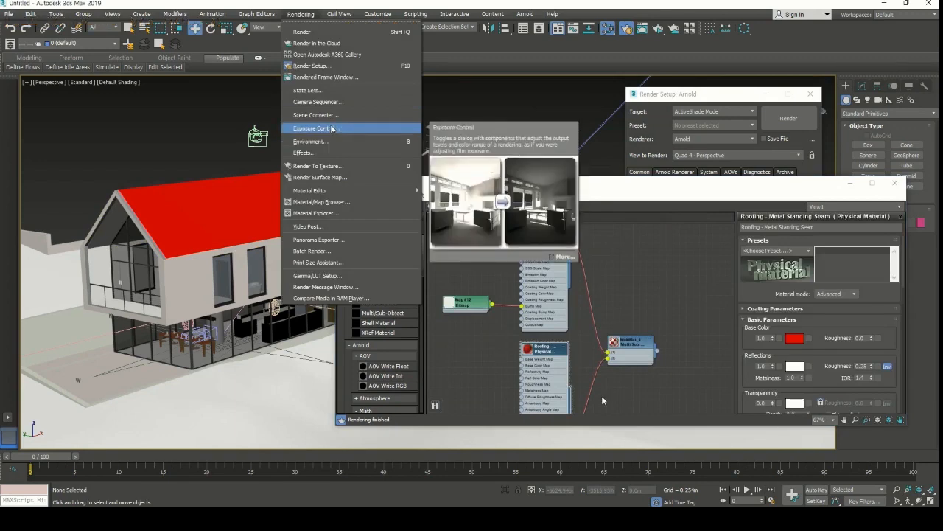
click(329, 112)
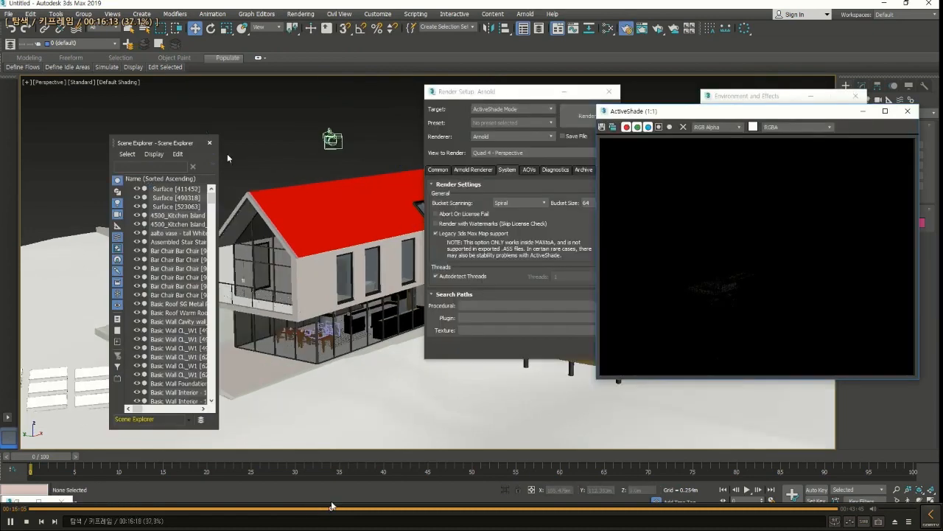
drag(331, 506, 406, 514)
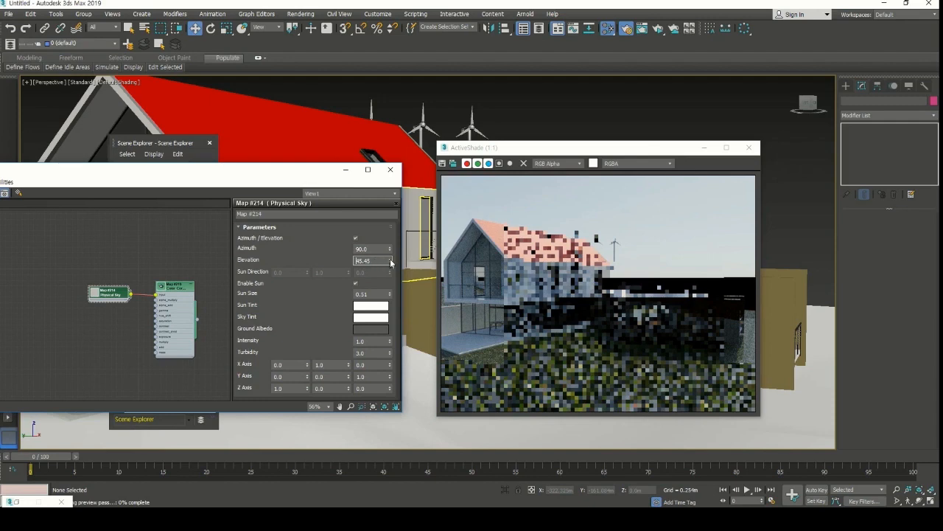
Lower the sun elevation of the Physical Sky map to 5.93 and reframe the house in the ActiveShade render.
drag(390, 263, 381, 353)
middle_drag(567, 121, 576, 118)
scroll(576, 118, up, 3)
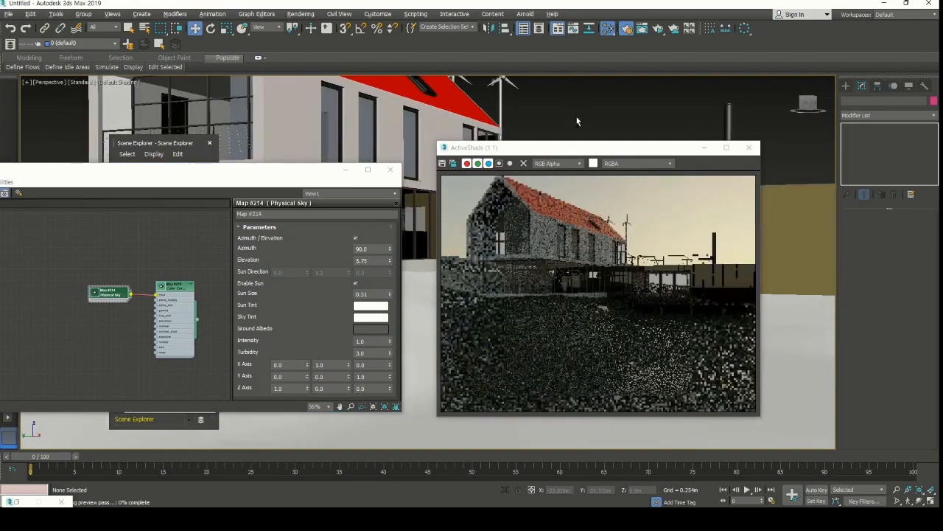
middle_drag(577, 117, 576, 114)
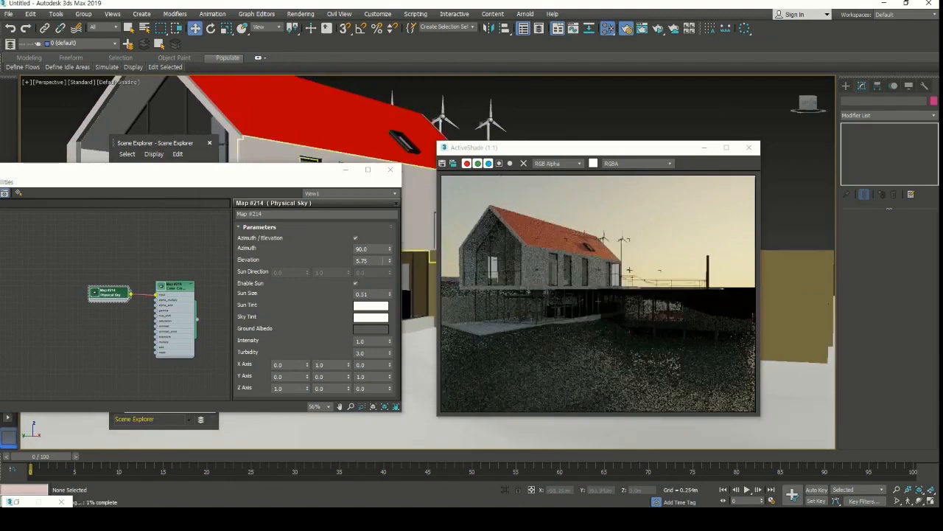
drag(389, 260, 390, 252)
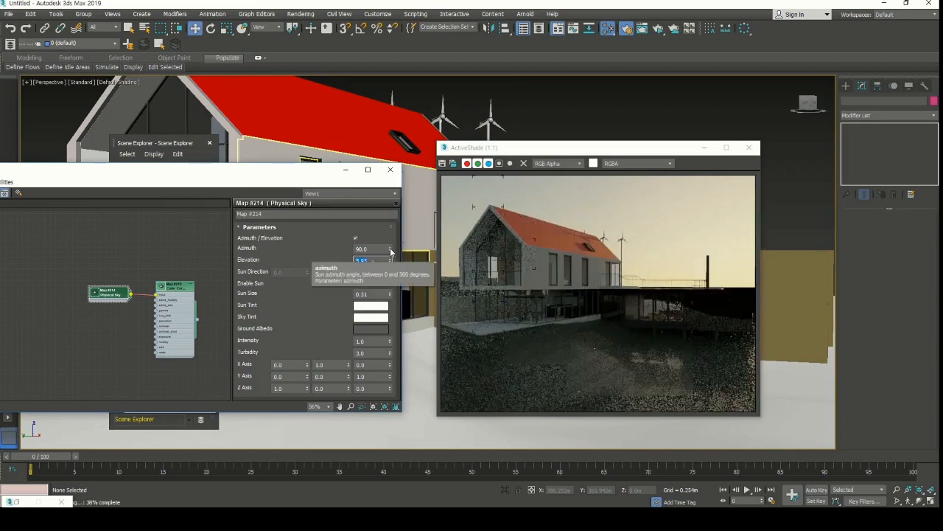
Set the sun azimuth of the Physical Sky map to 67.05.
drag(391, 253, 391, 250)
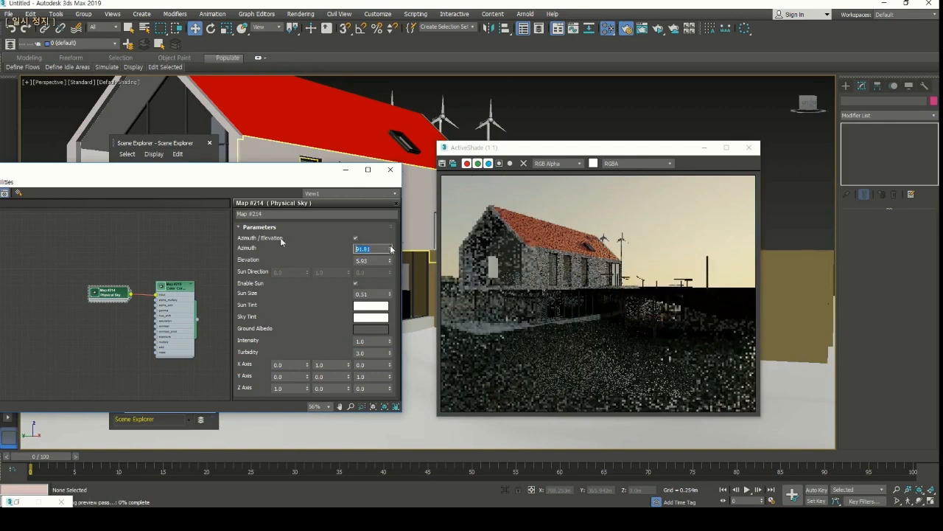
drag(390, 248, 391, 241)
drag(390, 249, 388, 269)
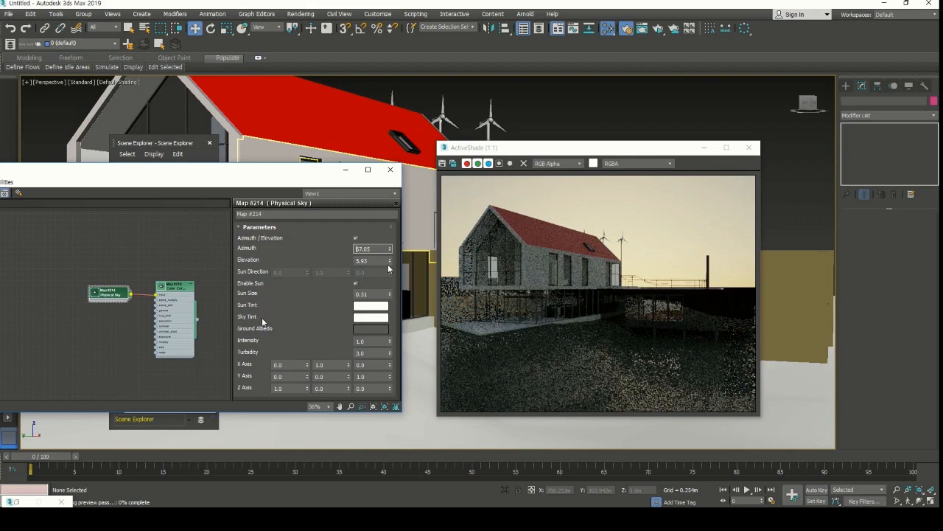
Adjust the turbidity of the Physical Sky map.
drag(390, 354, 374, 420)
click(390, 356)
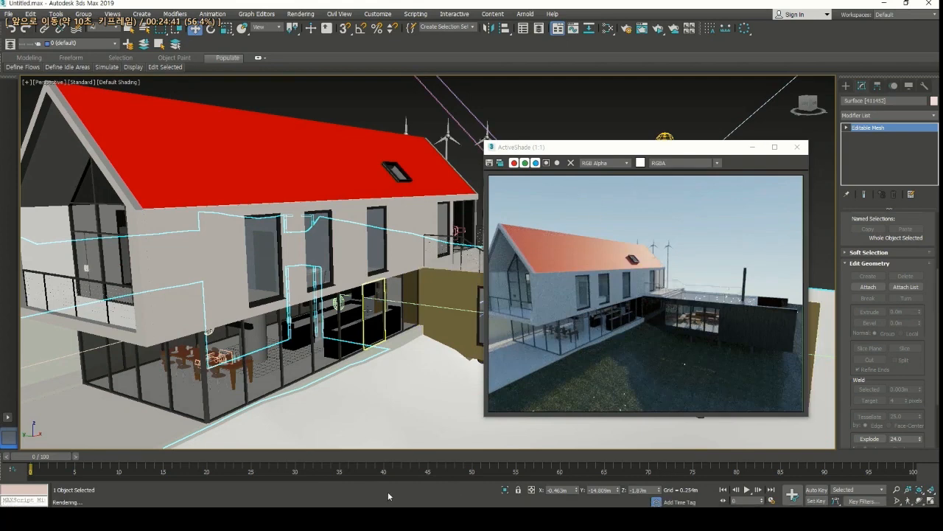
Skim ahead in the tutorial video to the part on the HDR bitmap and Color Correct environment maps.
click(497, 509)
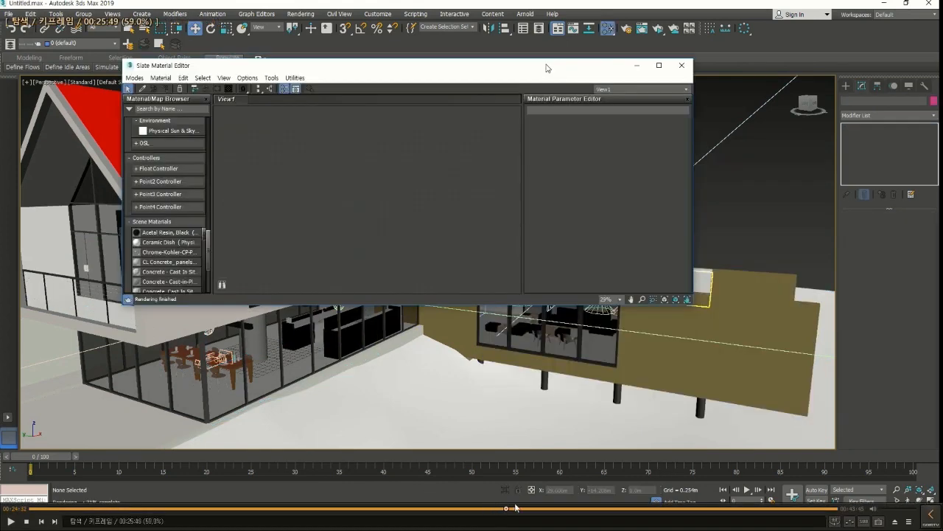
drag(497, 509, 524, 509)
drag(524, 508, 540, 509)
drag(541, 509, 555, 506)
drag(555, 506, 565, 506)
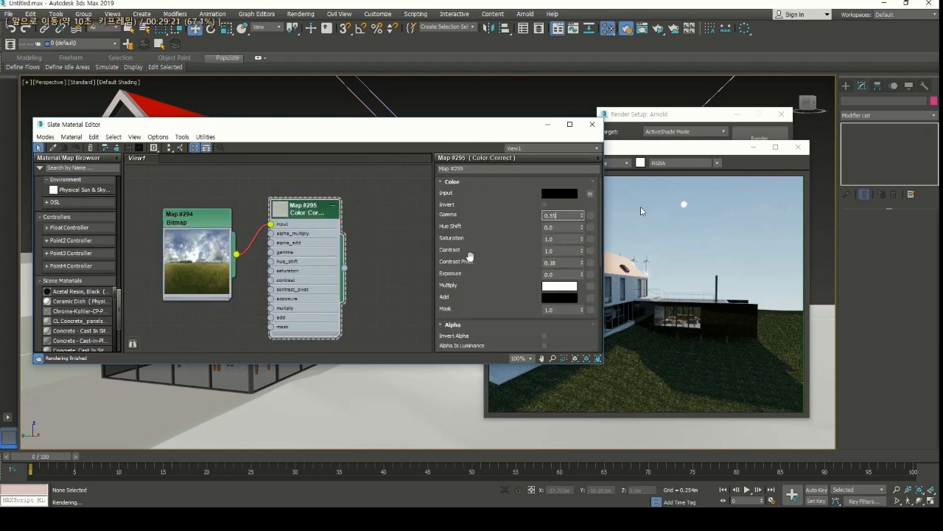
Look through the HDR bitmap environment section up to the Light Shape Visible option of the Arnold skydome light.
key(Right)
key(Right)
key(Right)
key(Right)
key(Right)
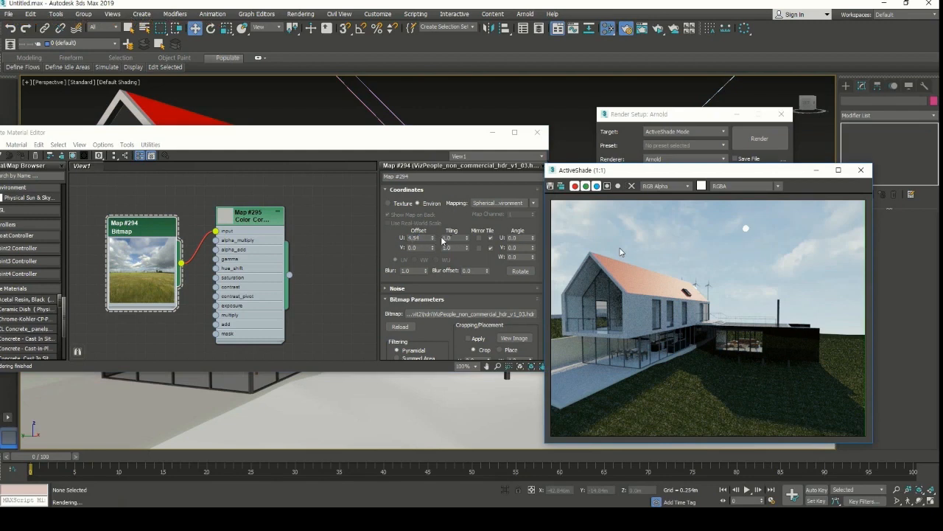
key(Right)
key(Right)
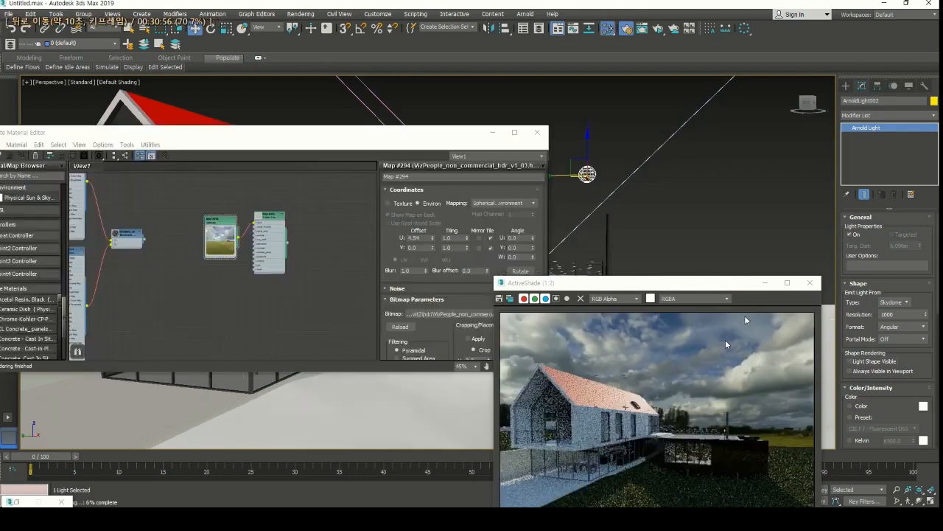
key(Left)
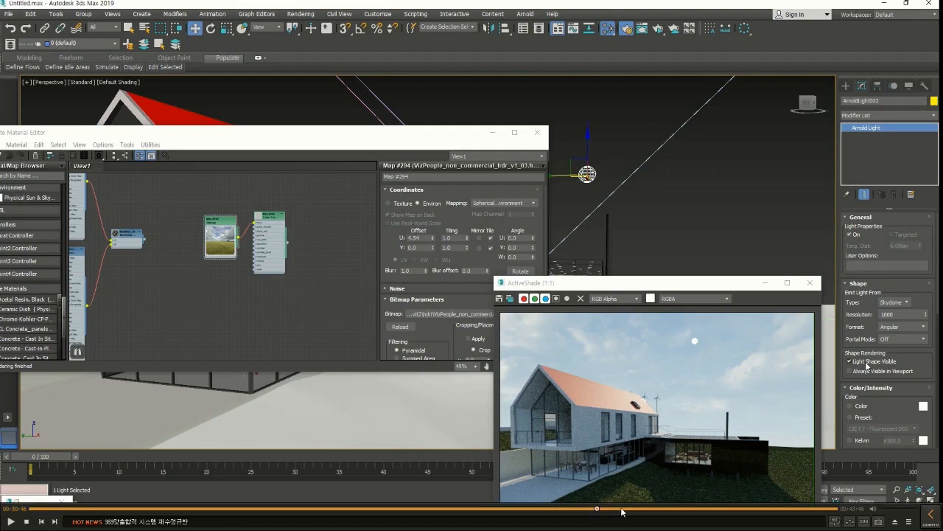
Jump to the treeA1.max scene, open Render Setup and exclude Cameras from the Arnold .ass archive node types.
click(627, 508)
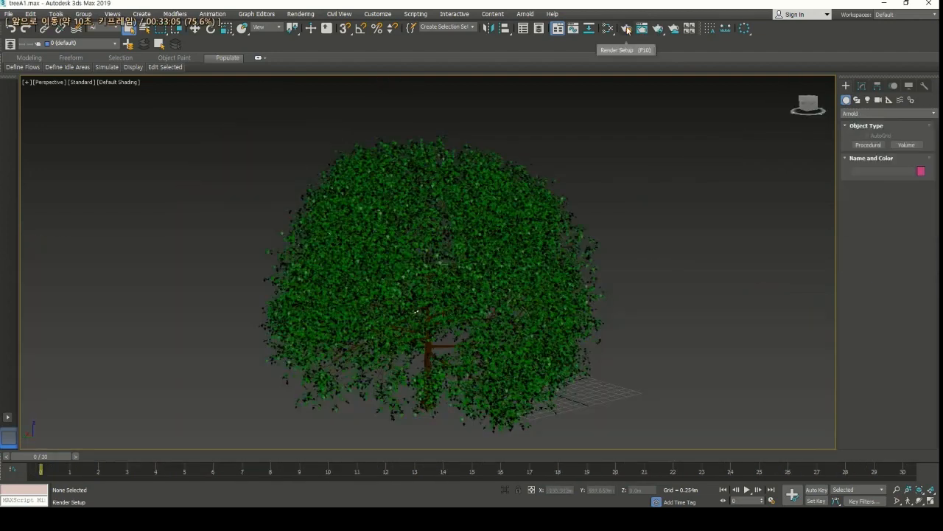
click(626, 28)
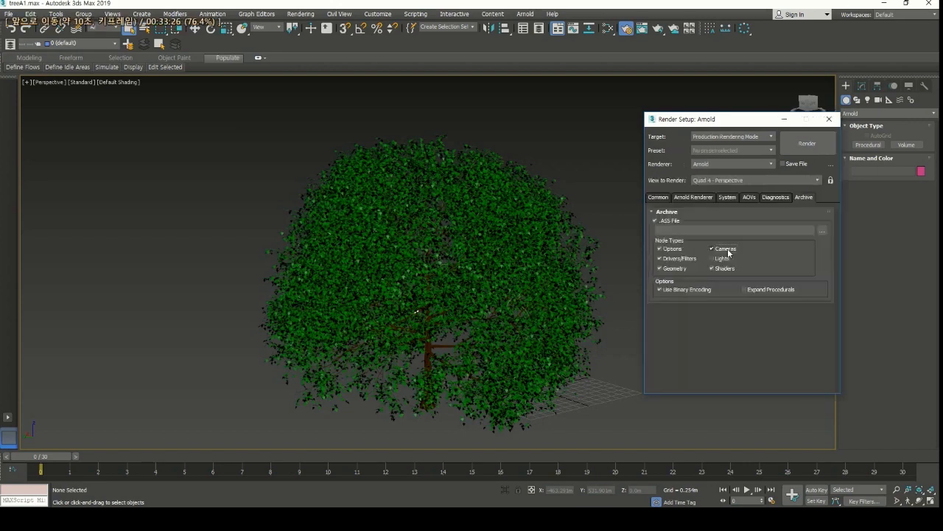
click(728, 248)
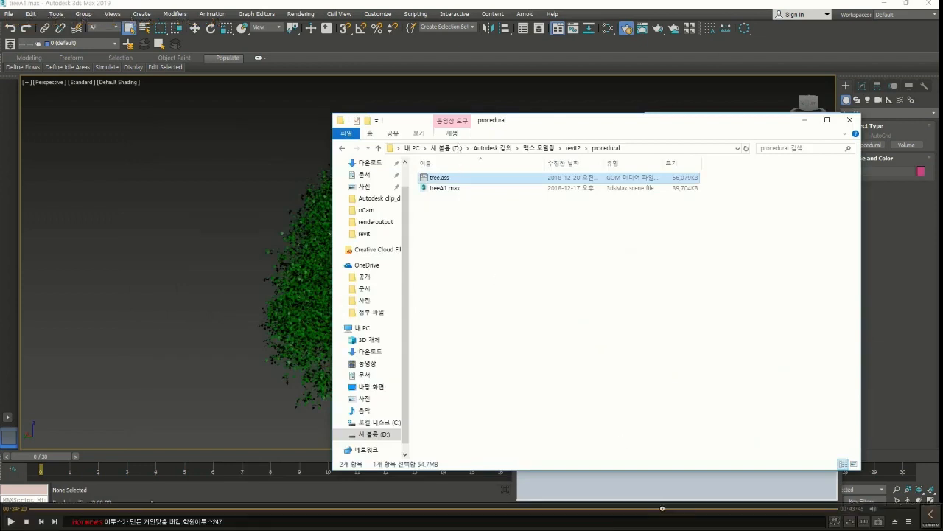
Review placing and scaling two Arnold Procedural tree objects beside the house and rendering them in ActiveShade.
click(681, 510)
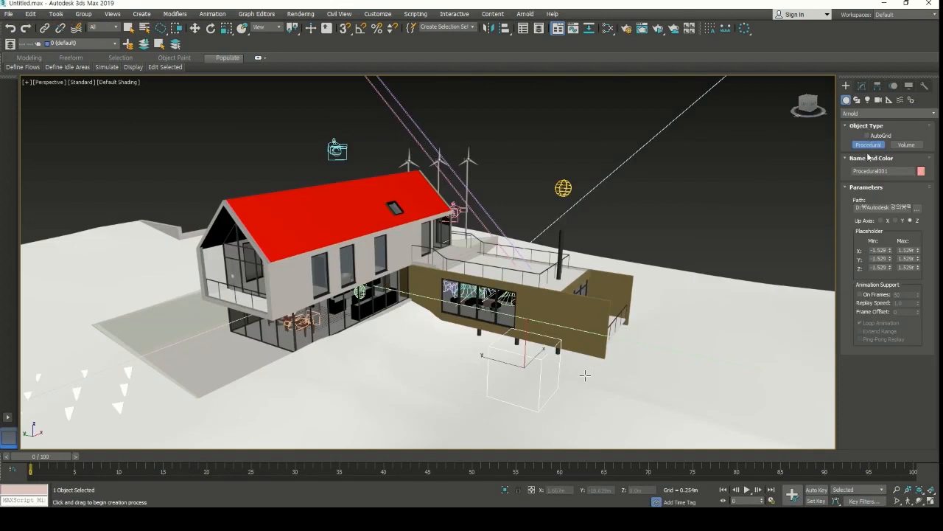
key(space)
key(space)
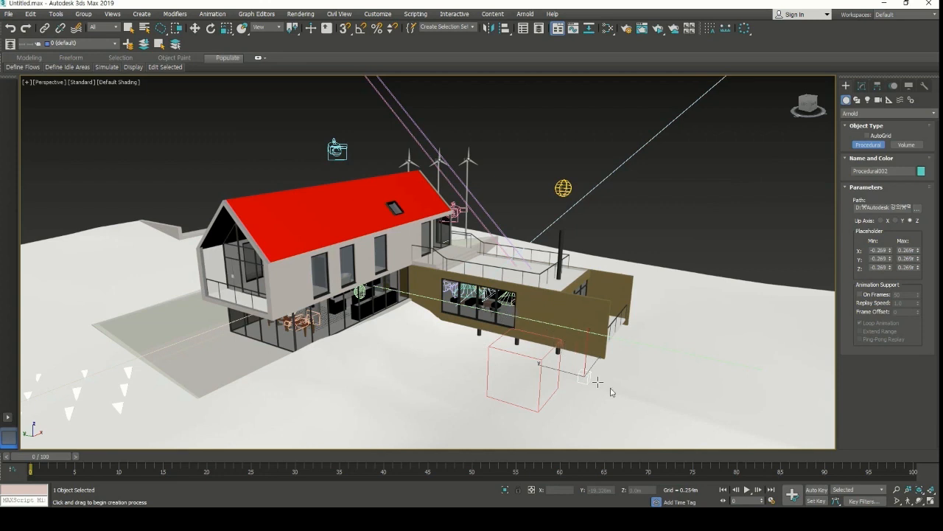
mouse_move(737, 502)
drag(693, 513, 703, 513)
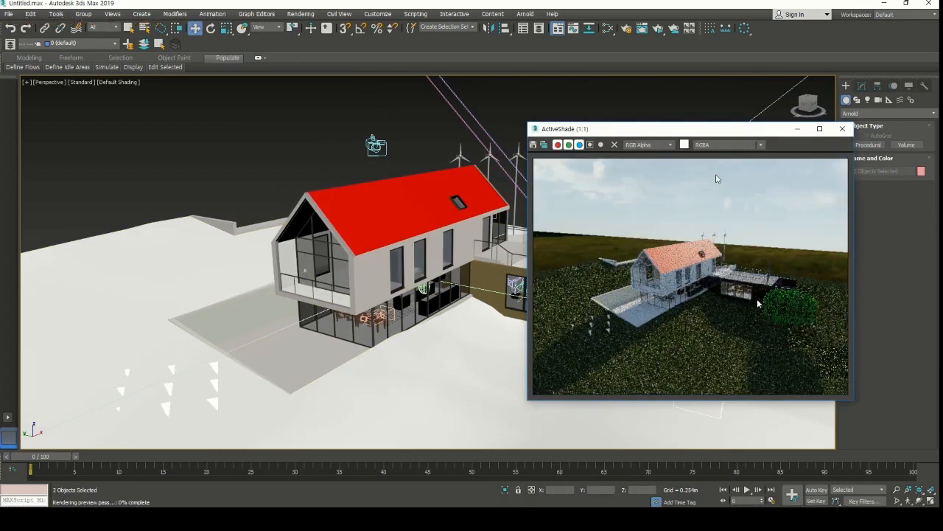
key(Left)
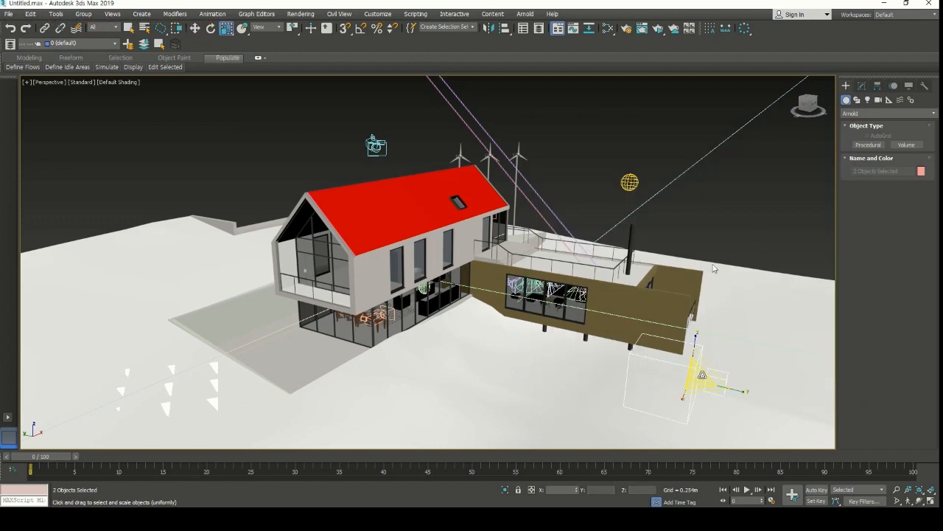
key(shift+q)
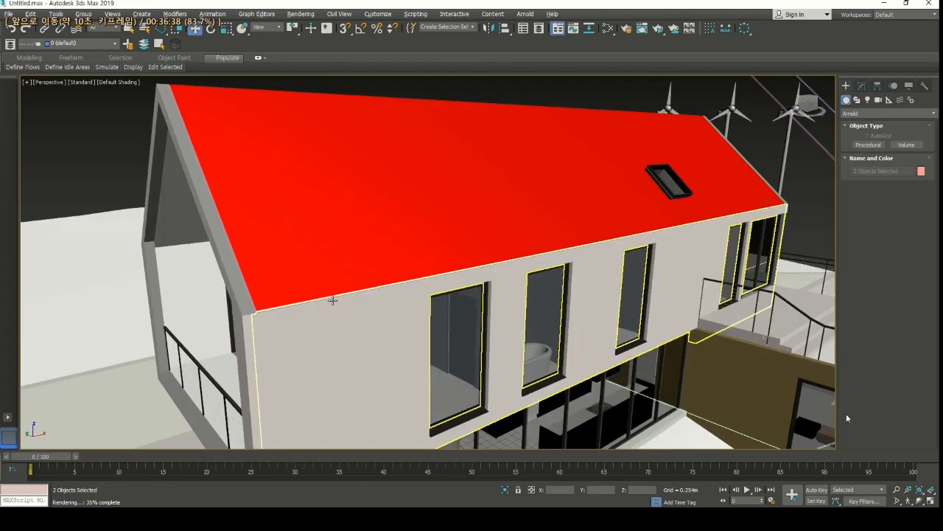
Jump ahead to the viewport material display options, leave full screen and switch to the Exterior.mov video.
mouse_move(745, 504)
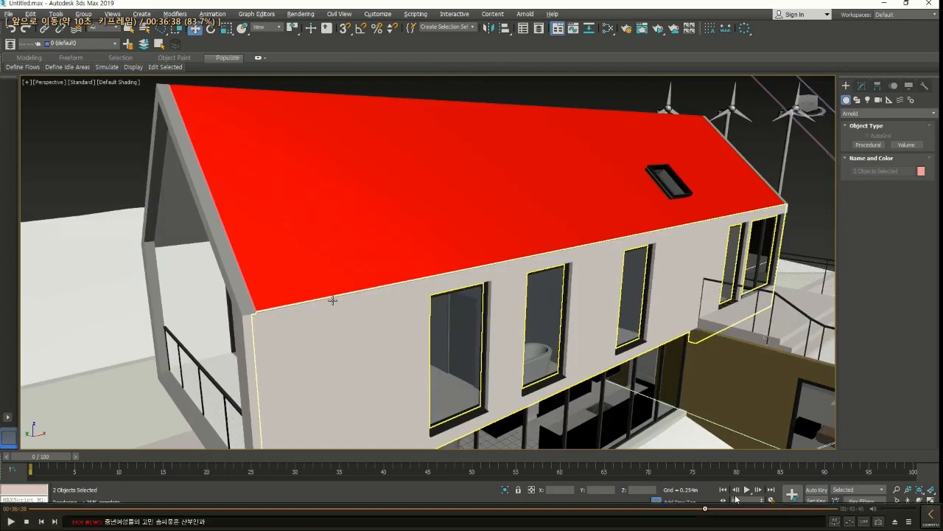
click(750, 509)
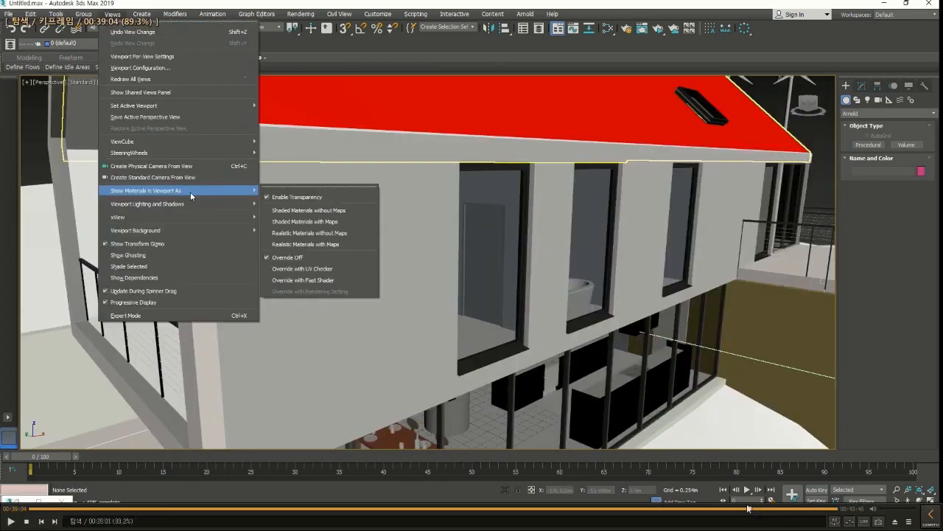
double_click(557, 339)
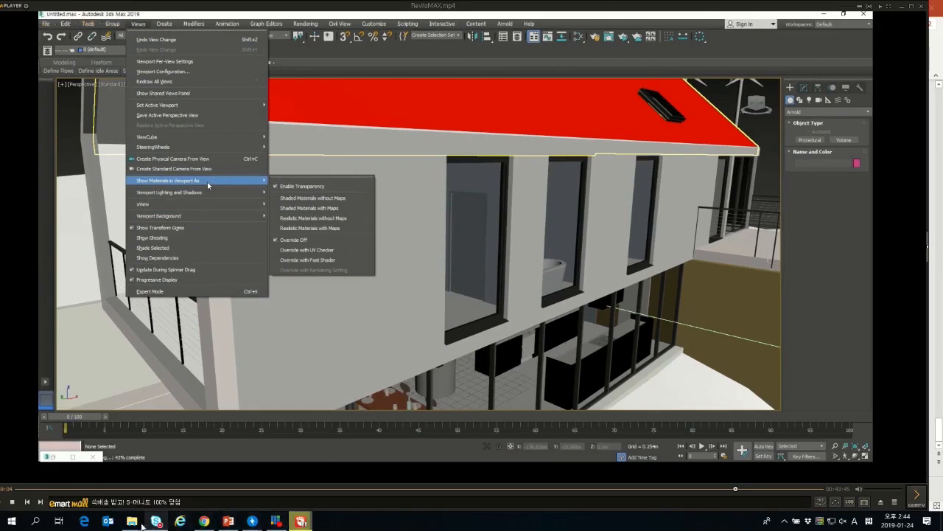
mouse_move(132, 521)
click(240, 477)
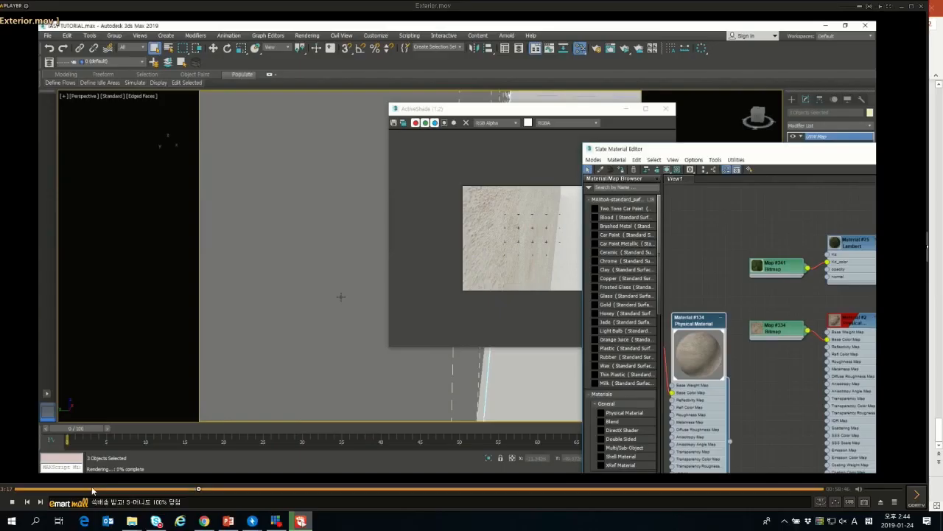
Seek Exterior.mov to the white untextured building render at about 00:04:36, pause it and show it full screen.
click(108, 490)
drag(109, 490, 79, 489)
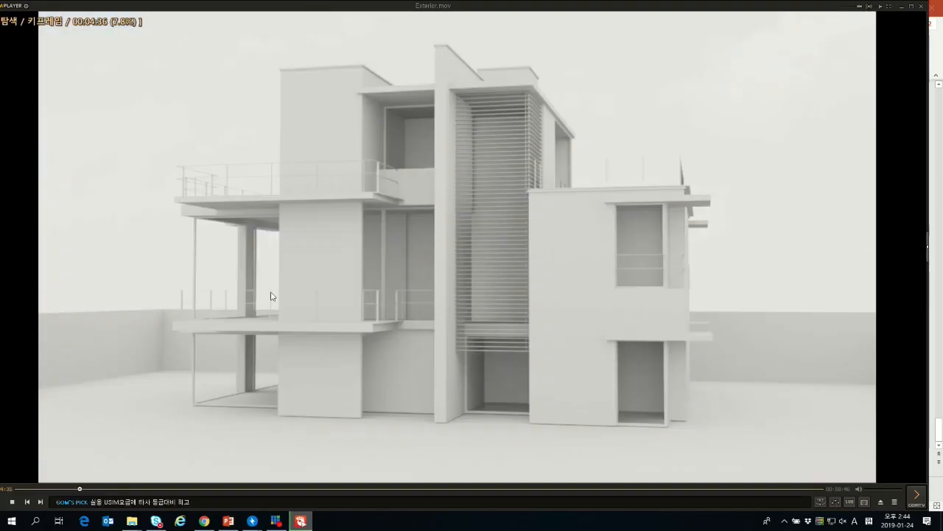
click(271, 296)
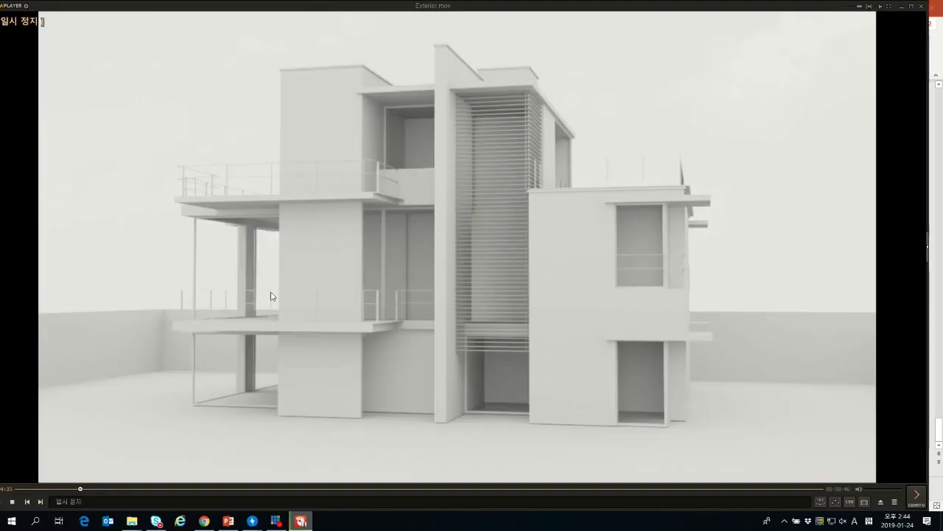
double_click(263, 298)
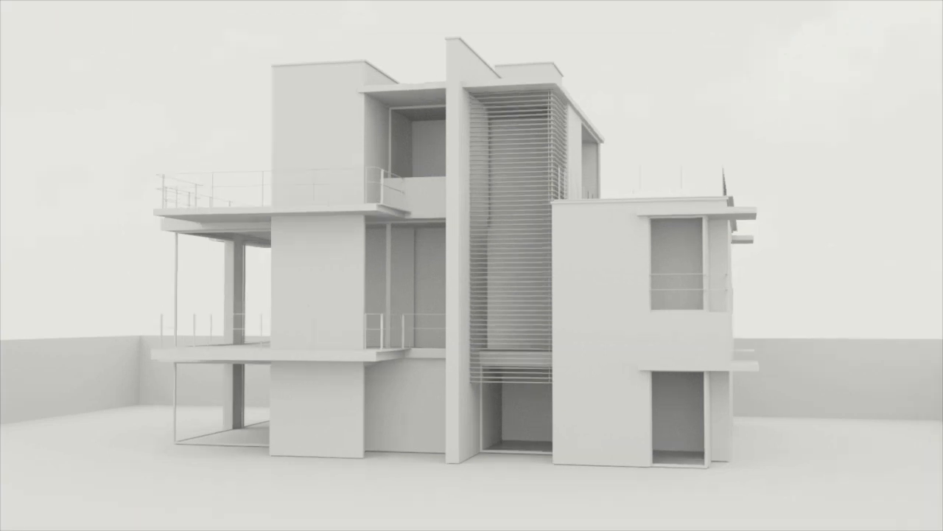
Play the building's transition from the white model to the textured stone render, pausing to examine it.
key(space)
key(space)
key(space)
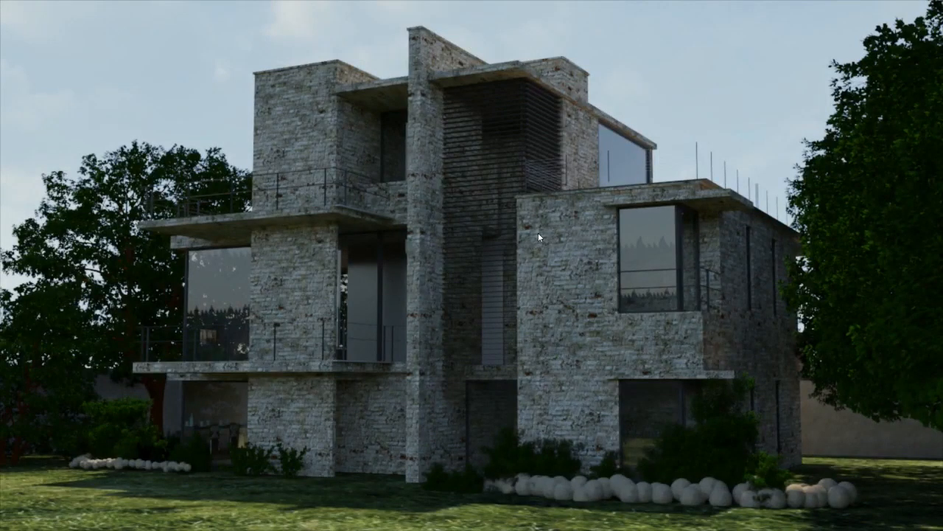
key(space)
Skip through the finished exterior renders to examine the stone walls, glass reflections, interior furniture and vegetation.
key(Right)
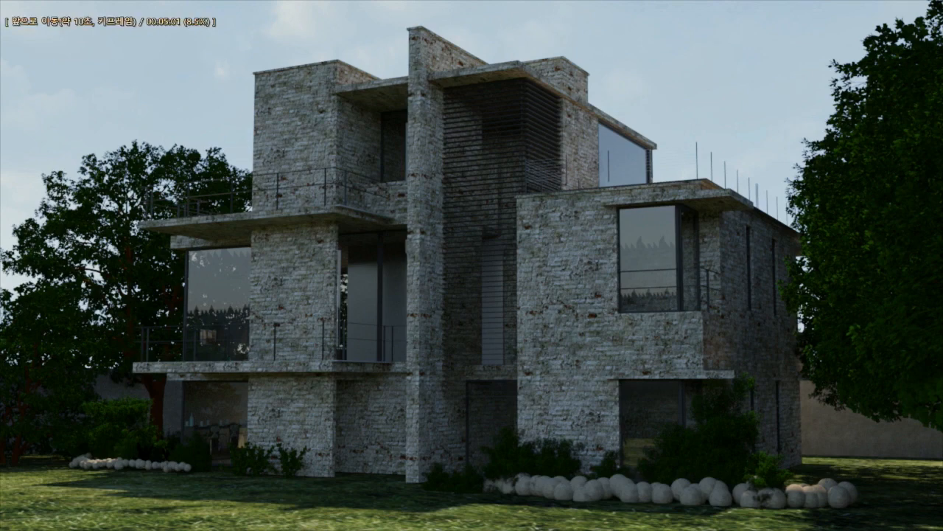
key(Right)
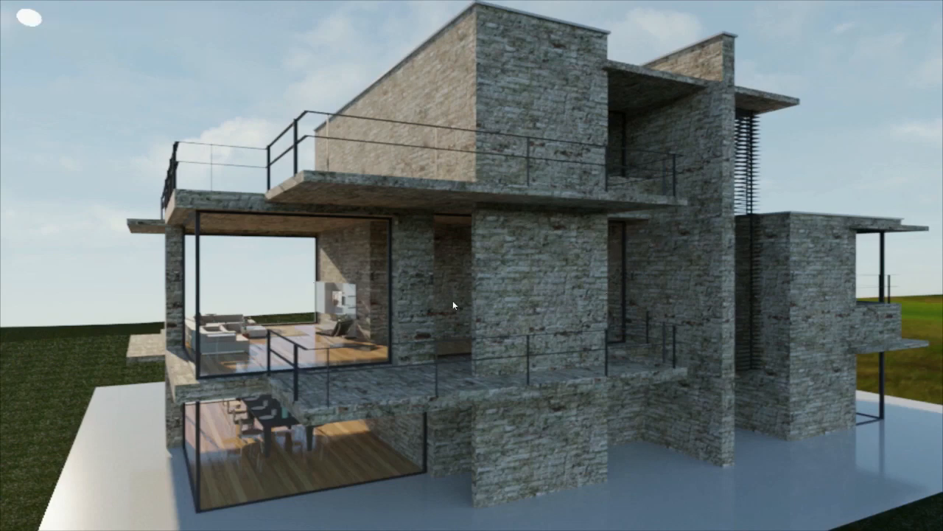
key(Right)
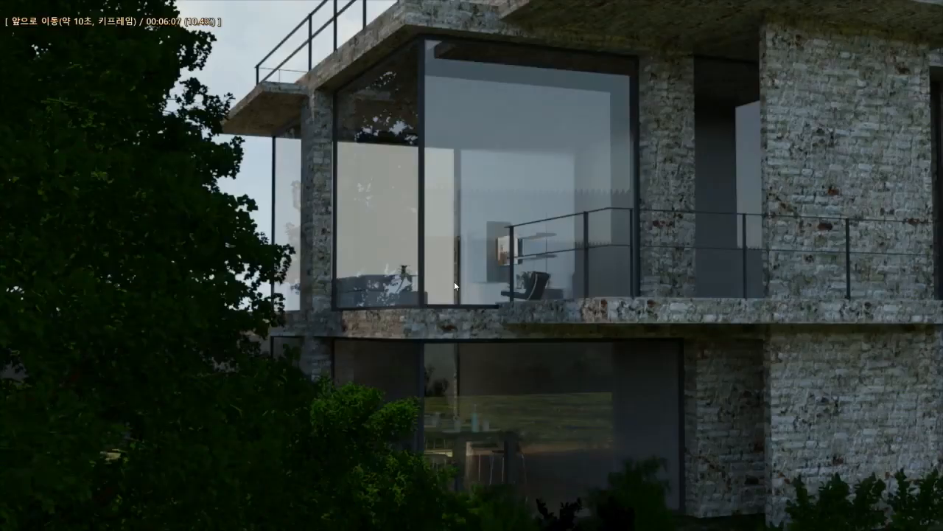
key(Right)
key(Right)
key(Right)
key(Right)
key(Right)
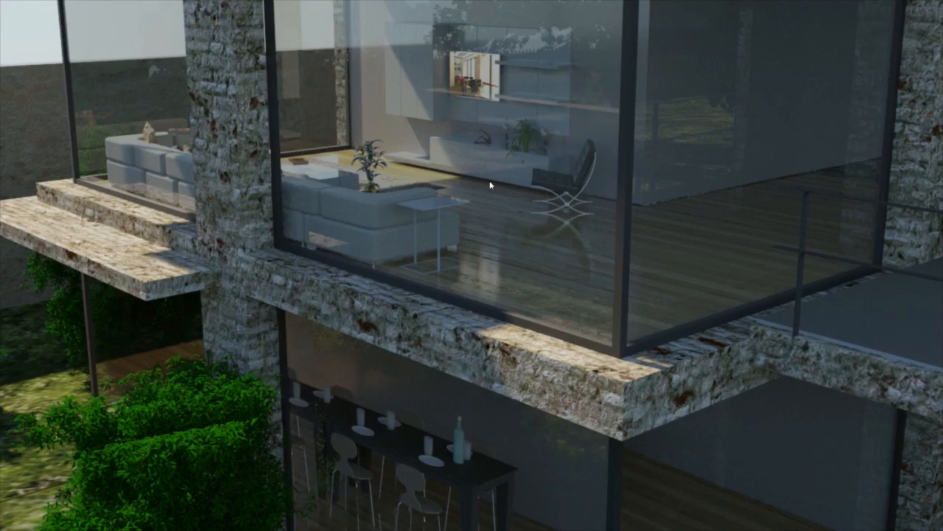
key(Right)
key(Right)
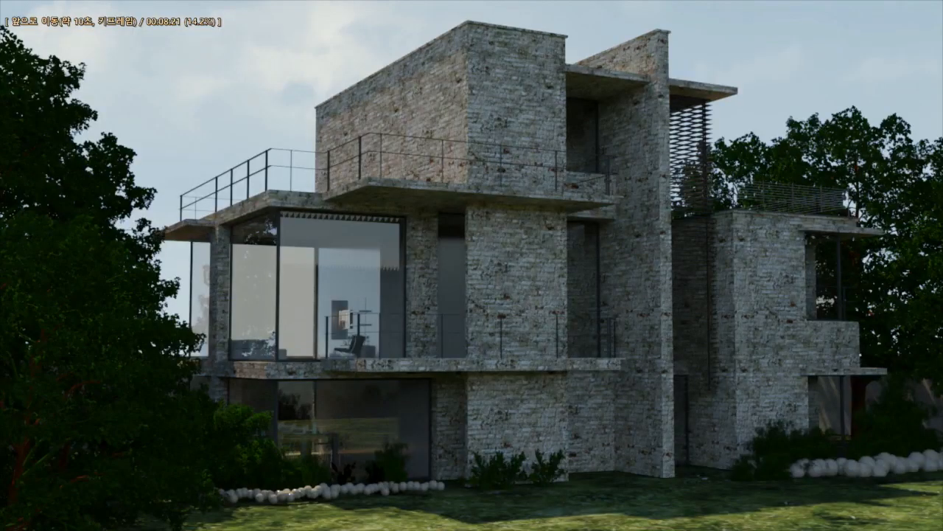
Skip ahead through the unlit building scene and skydome light setup to the grass plane's UVW Map modifier.
key(Right)
key(Right)
key(Right)
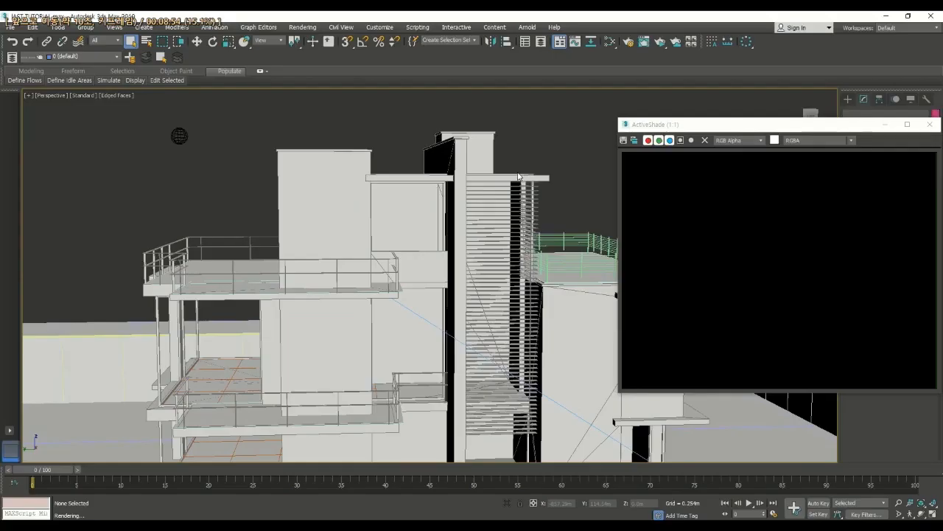
key(Right)
key(Right)
key(Right)
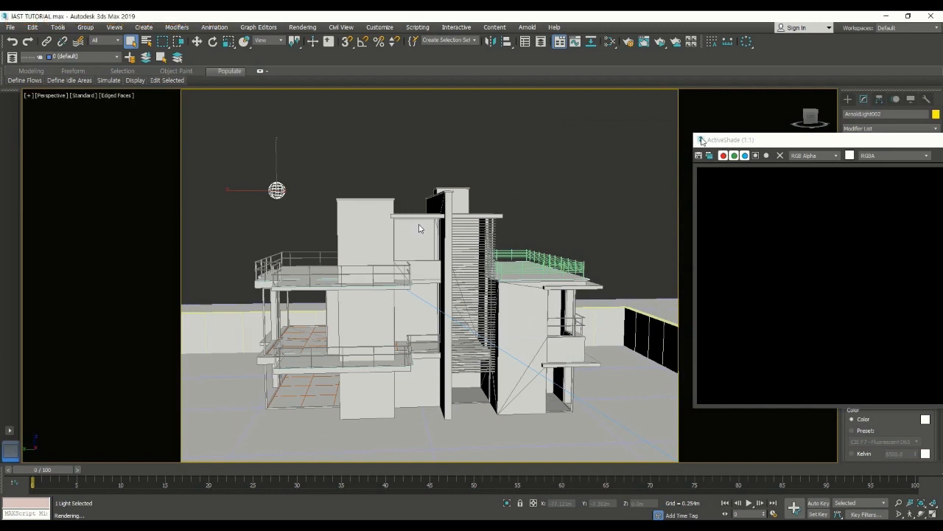
key(Right)
key(Right)
key(Right)
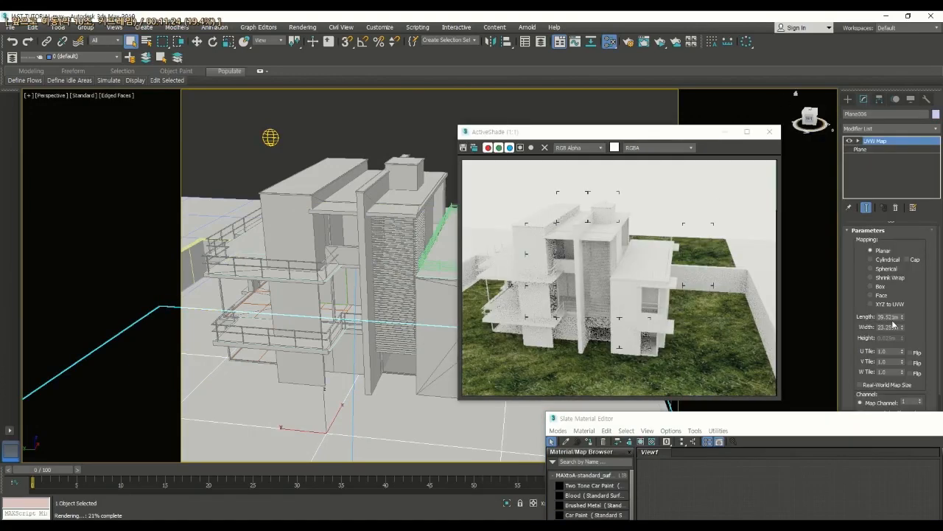
Set the length and width of the grass plane's UVW Map to 10 m each.
key(space)
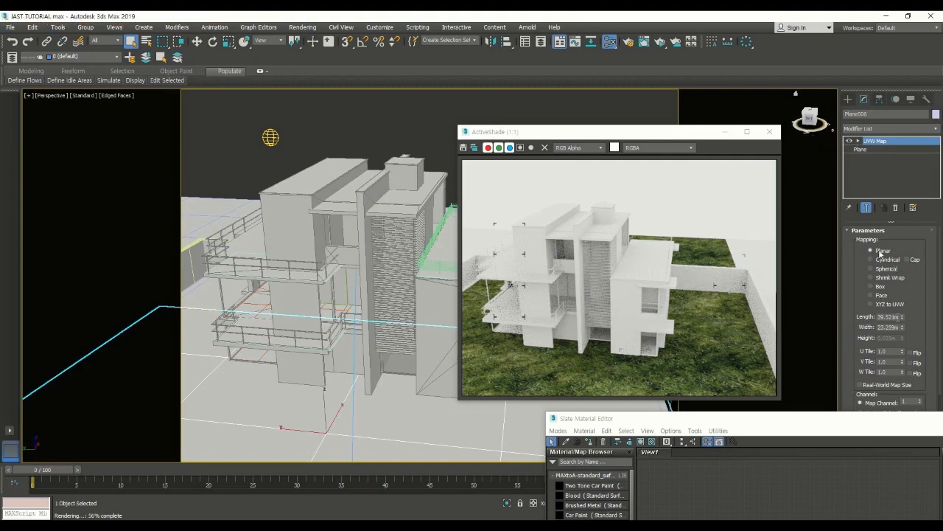
key(Right)
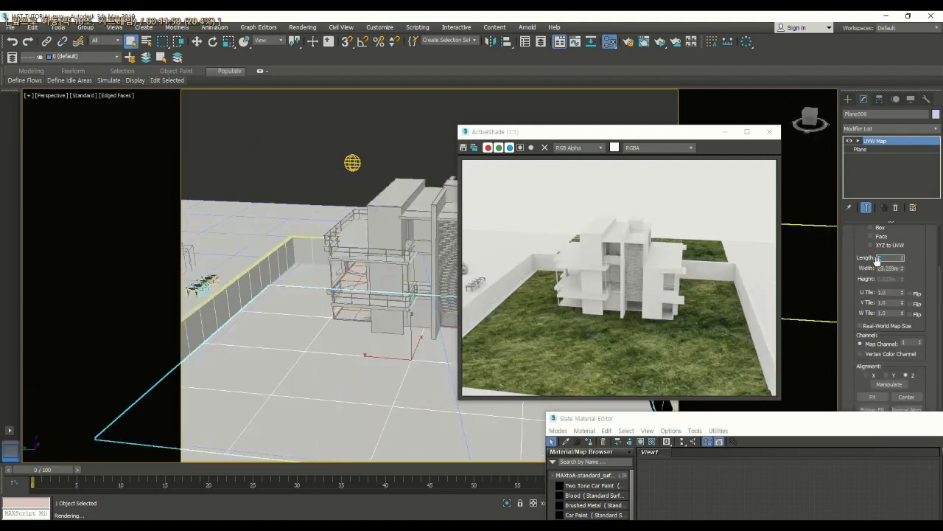
text(10)
key(Tab)
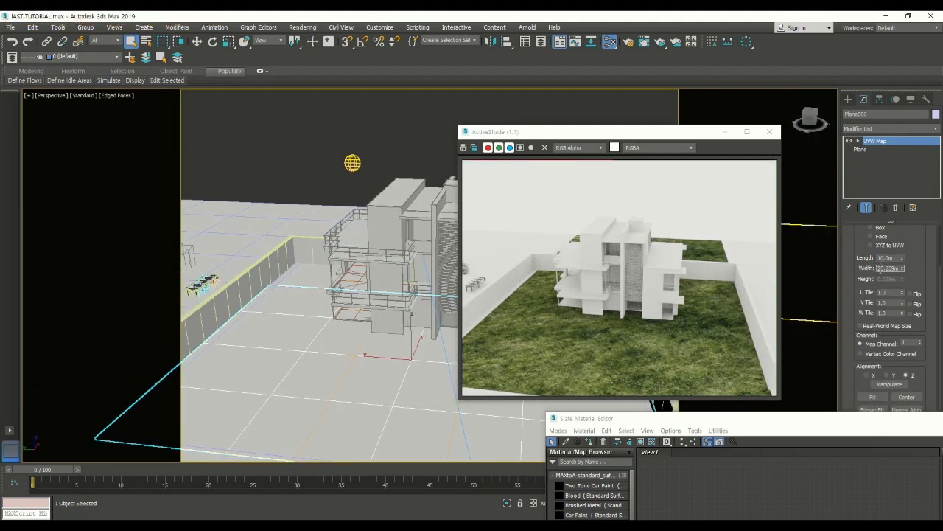
text(10)
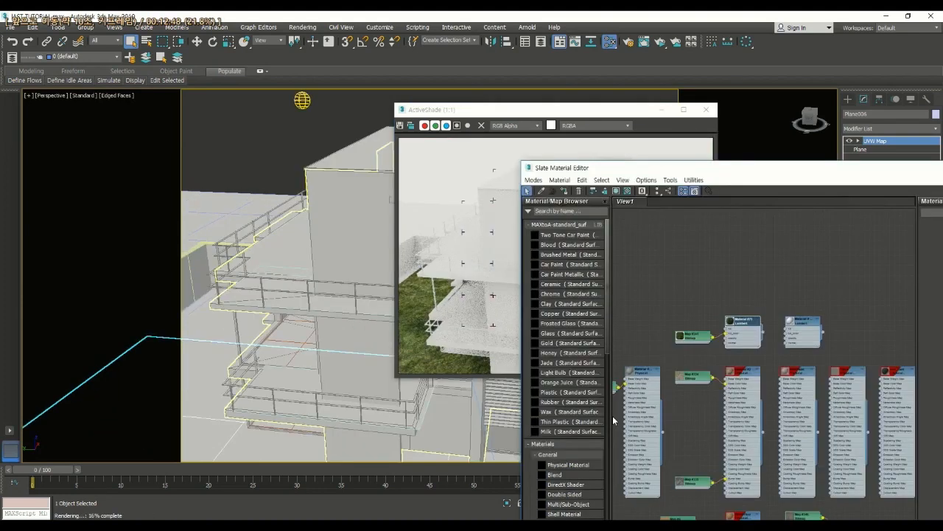
scroll(613, 420, up, 3)
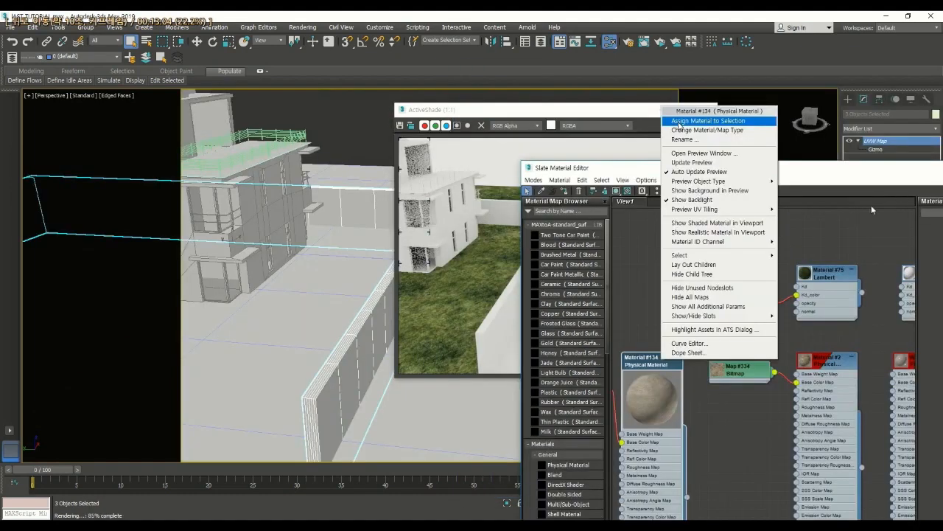
Assign Material #134 to the three selected boundary wall objects and check its texture up close in the ActiveShade render.
click(679, 121)
drag(549, 170, 684, 159)
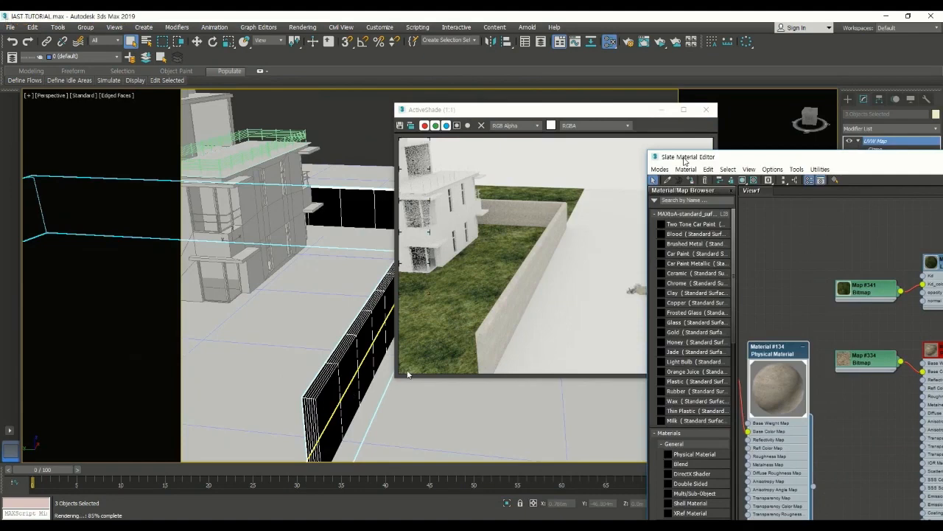
drag(684, 159, 649, 158)
scroll(519, 291, up, 2)
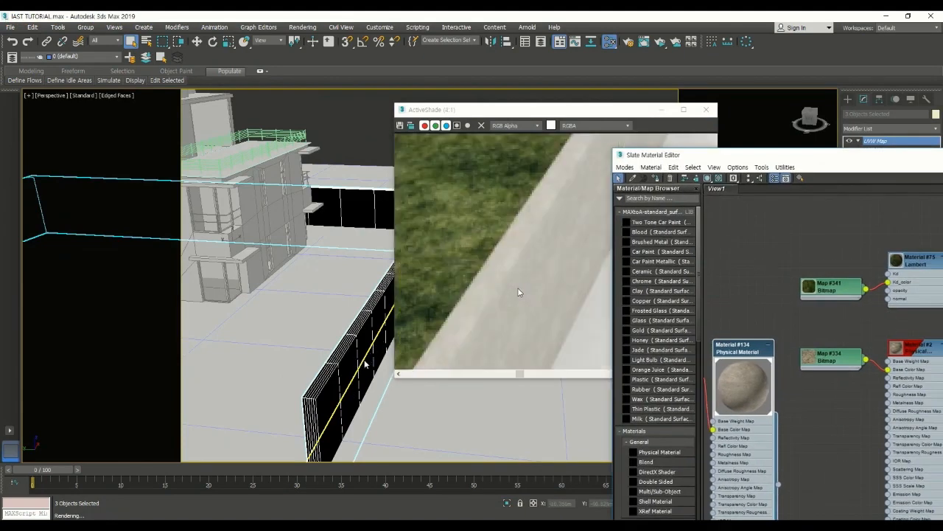
scroll(518, 292, down, 3)
scroll(364, 355, up, 5)
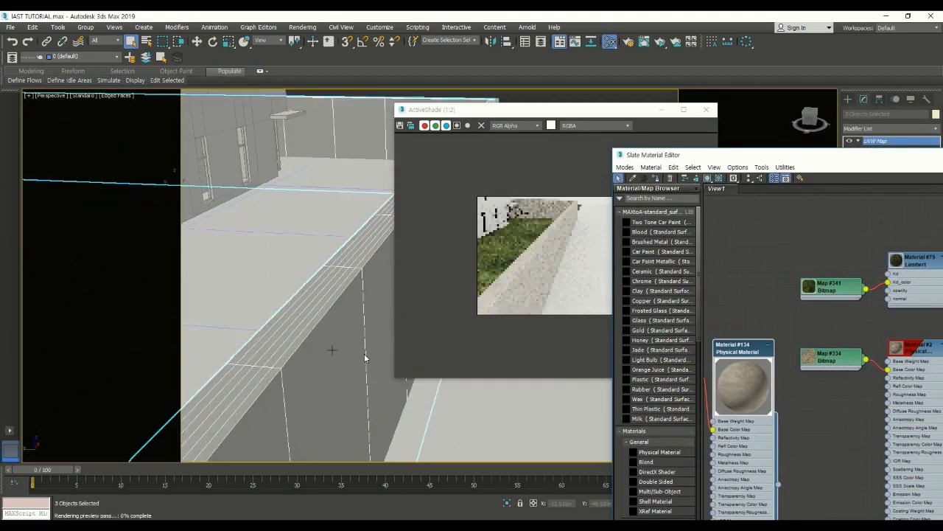
scroll(364, 356, up, 5)
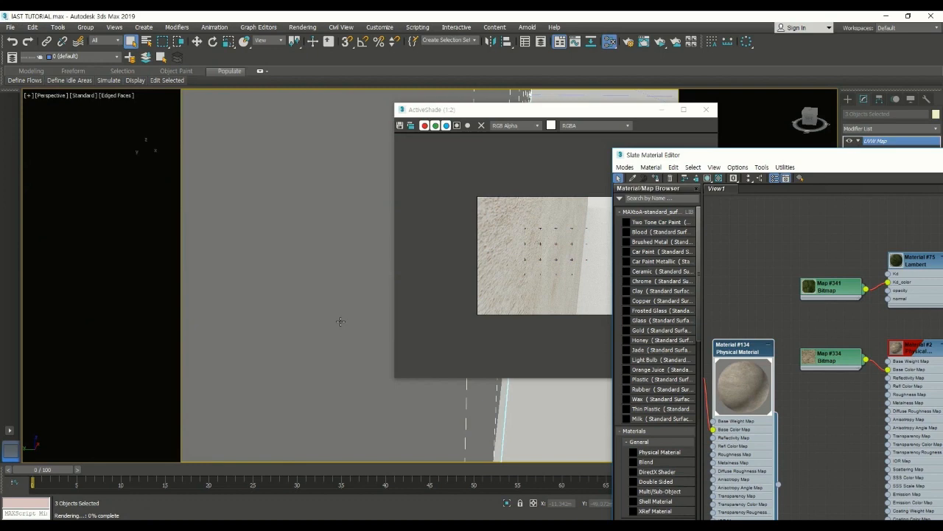
Inspect the box-mapped stone brick texture on the building's walls from close up and from a distance.
drag(840, 157, 681, 76)
scroll(682, 208, down, 3)
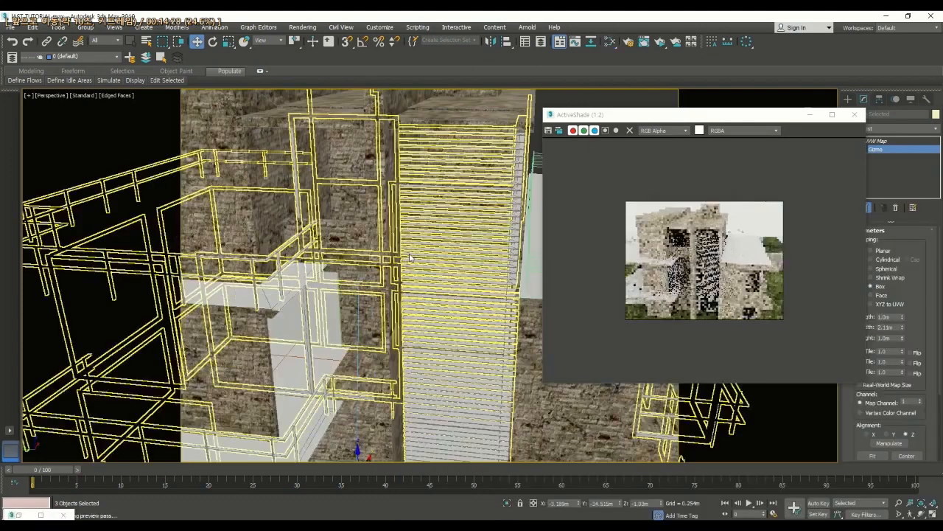
alt+middle_drag(411, 257, 374, 315)
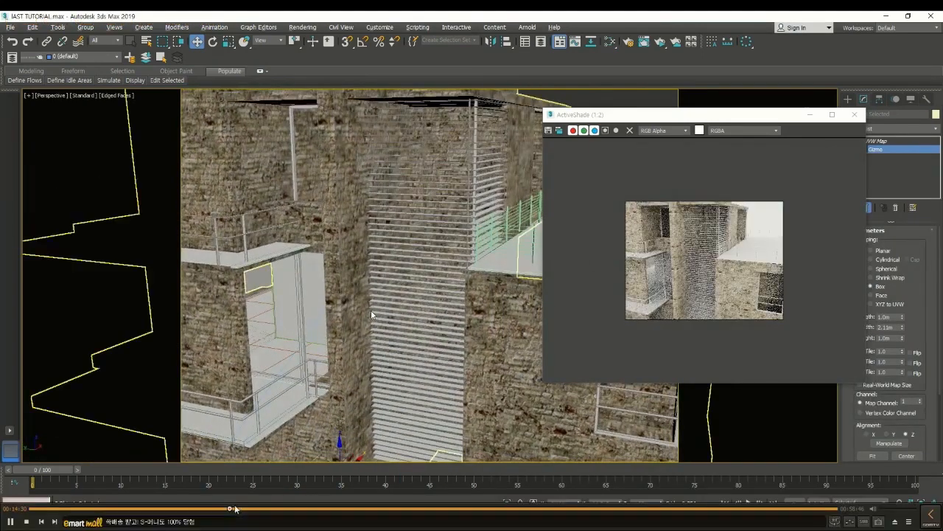
scroll(372, 317, down, 4)
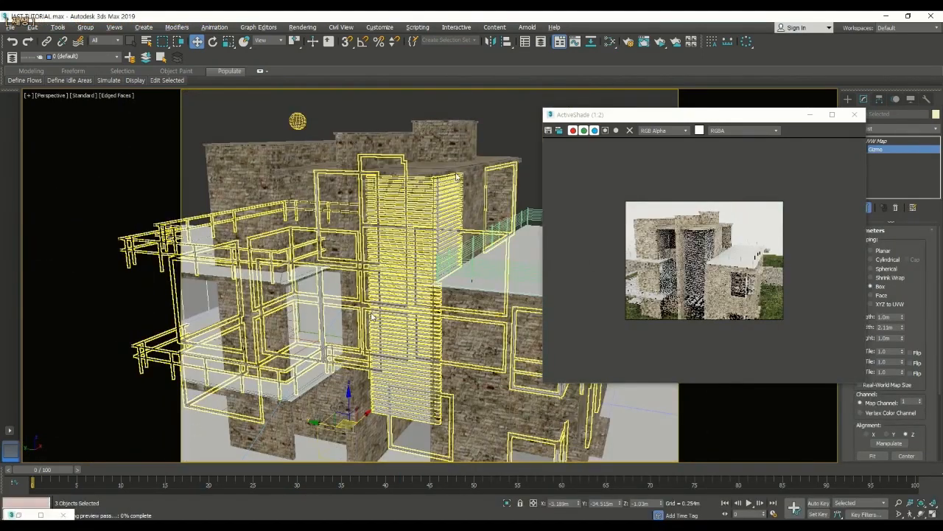
scroll(371, 316, up, 5)
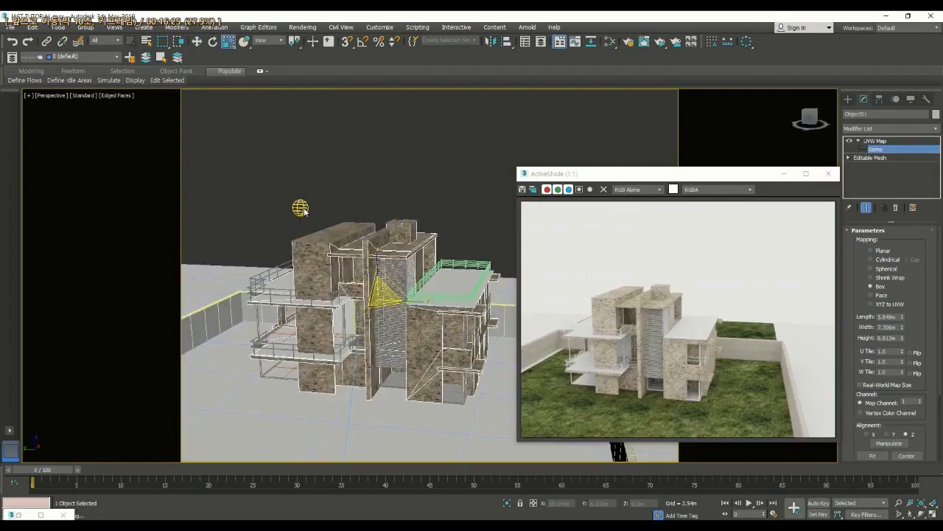
Skip ahead in the recording from the stone-mapped building through the Physical Sky map setup to the WINDOW object.
mouse_move(241, 510)
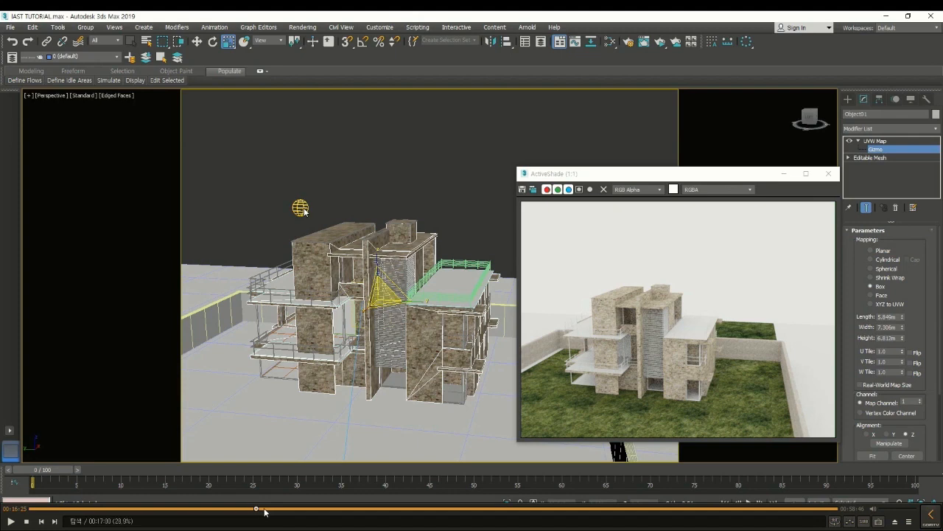
click(266, 509)
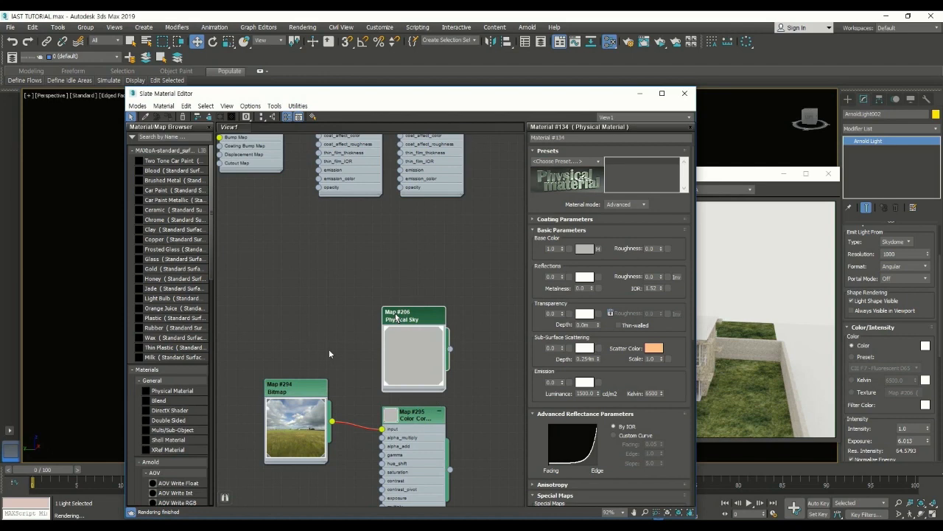
mouse_move(241, 512)
drag(280, 514, 331, 507)
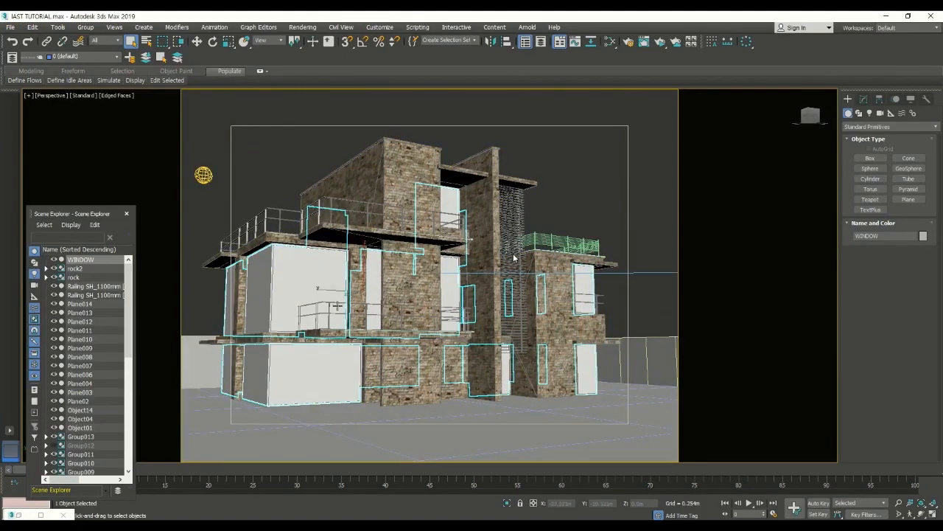
Skip ahead through the window selection and viewport material display to the Glass physical material's settings.
mouse_move(404, 502)
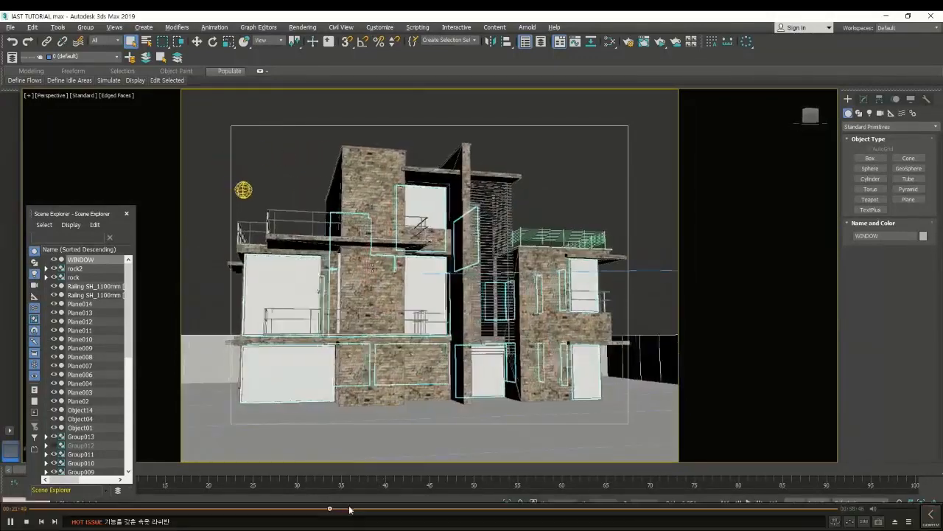
click(344, 508)
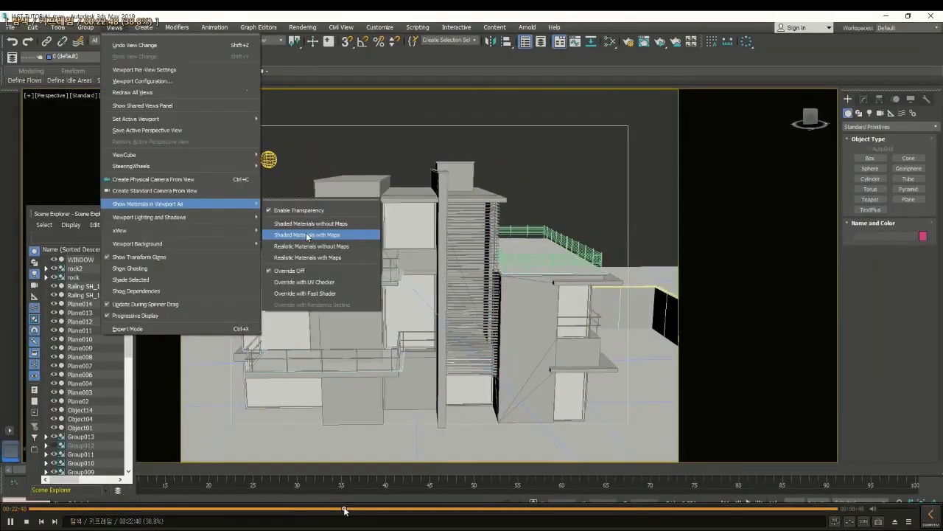
click(348, 508)
click(361, 508)
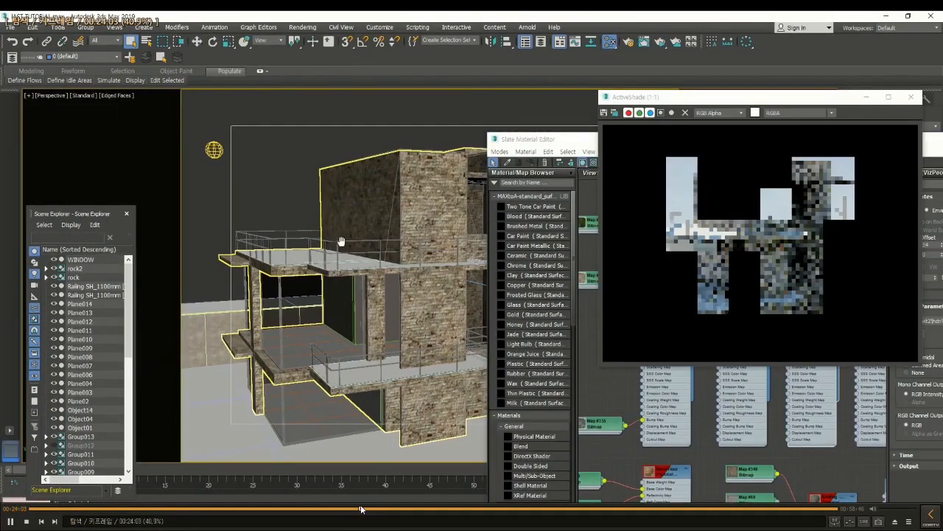
click(372, 508)
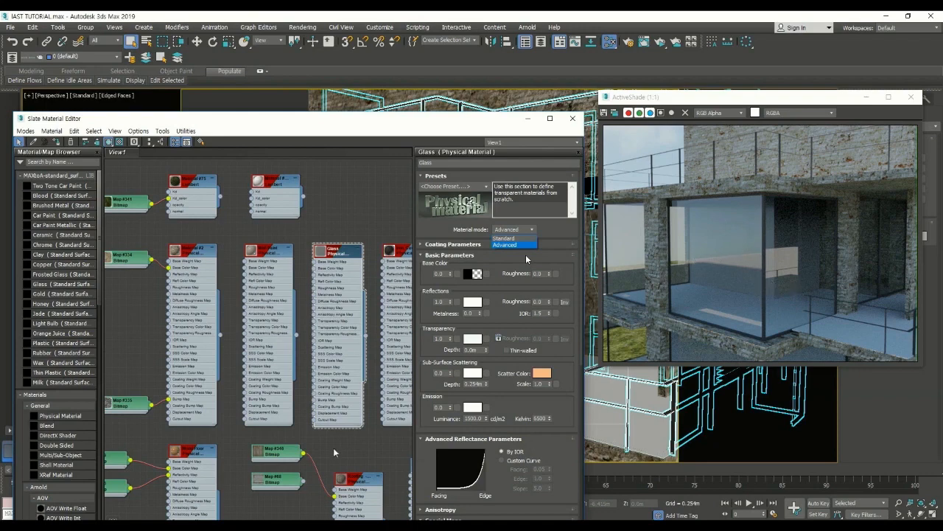
Skip ahead past the wooden floors and the balcony floor's planar UVW mapping to the material node network.
mouse_move(397, 512)
drag(396, 511, 445, 510)
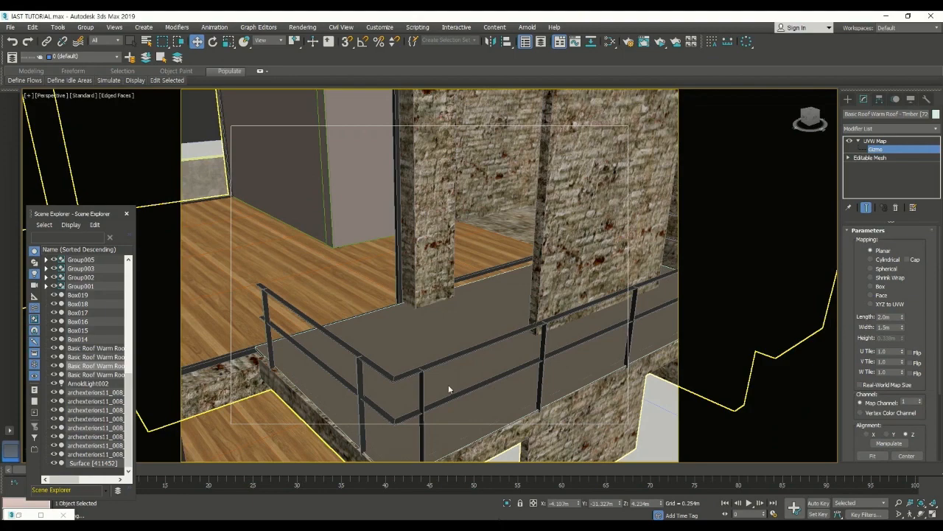
click(462, 509)
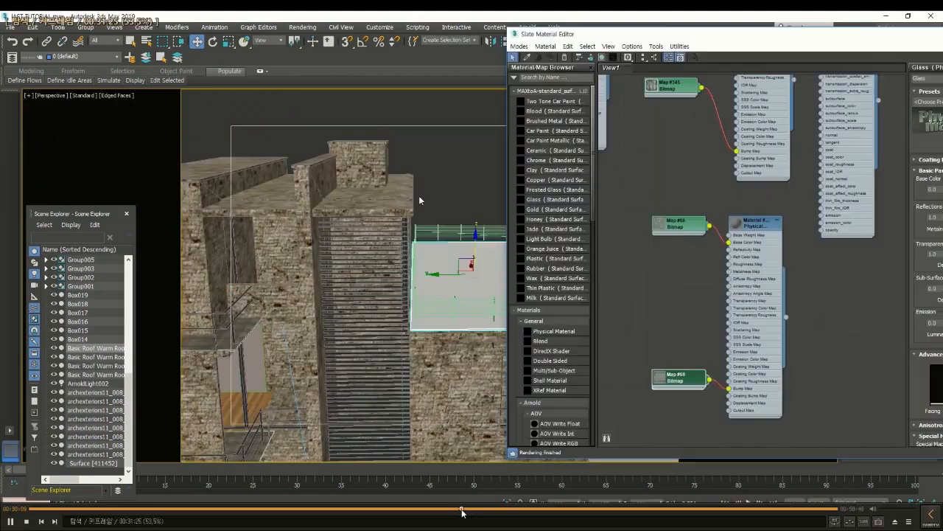
click(469, 509)
click(470, 509)
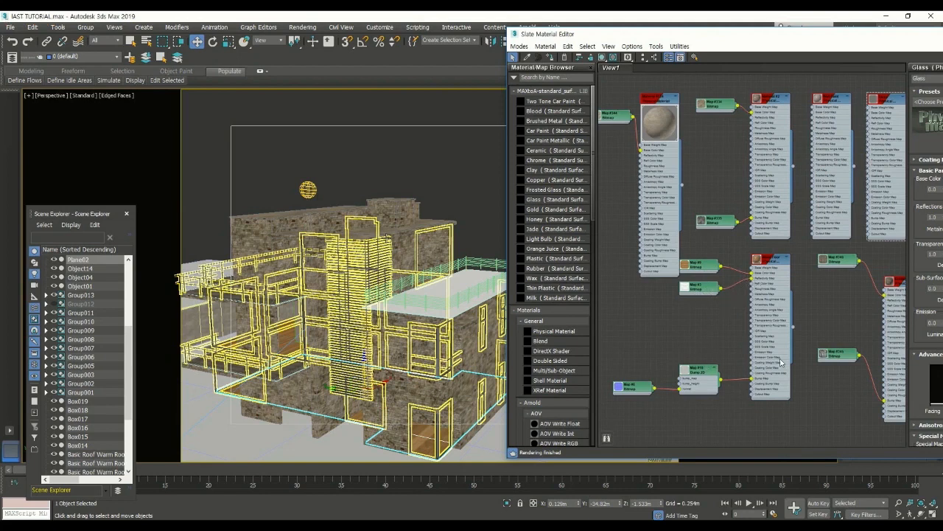
Skip ahead to the Arnold sampling settings and the ActiveShade render of the glazed balcony, and pause there.
click(412, 188)
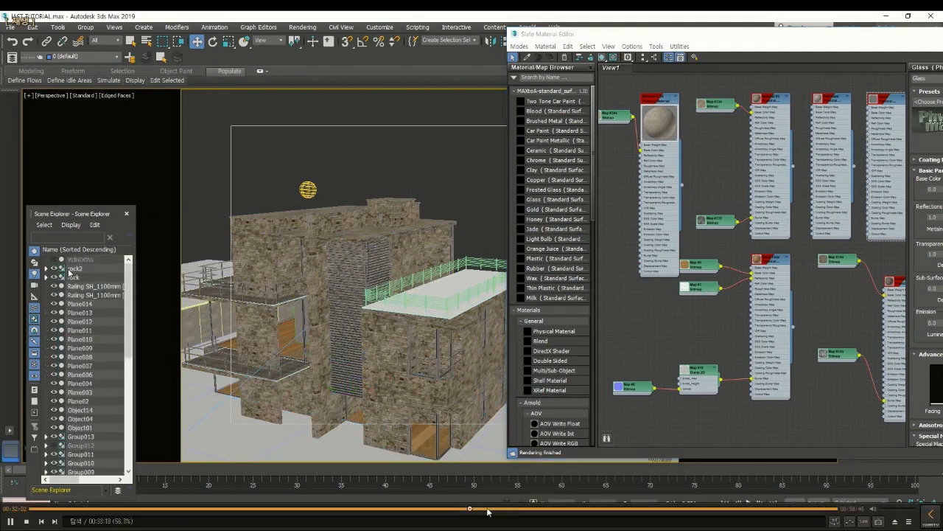
click(487, 510)
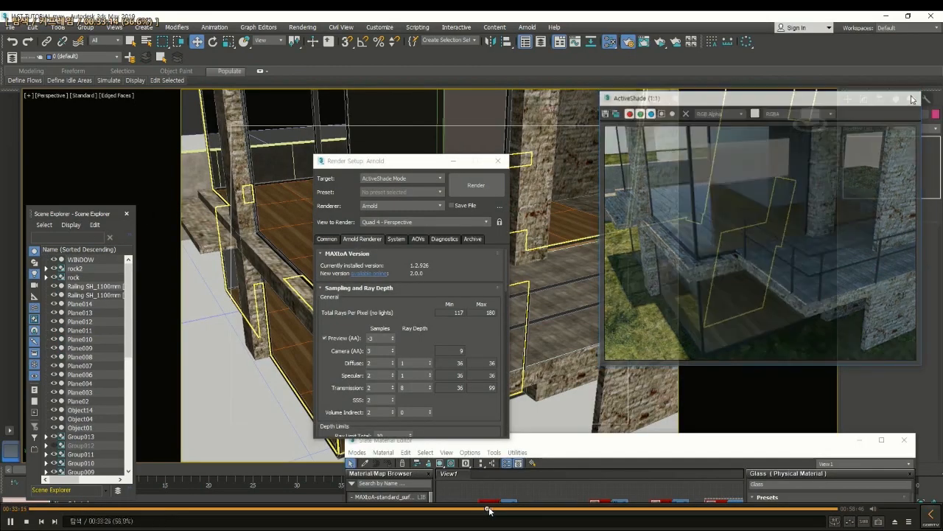
click(486, 510)
click(375, 295)
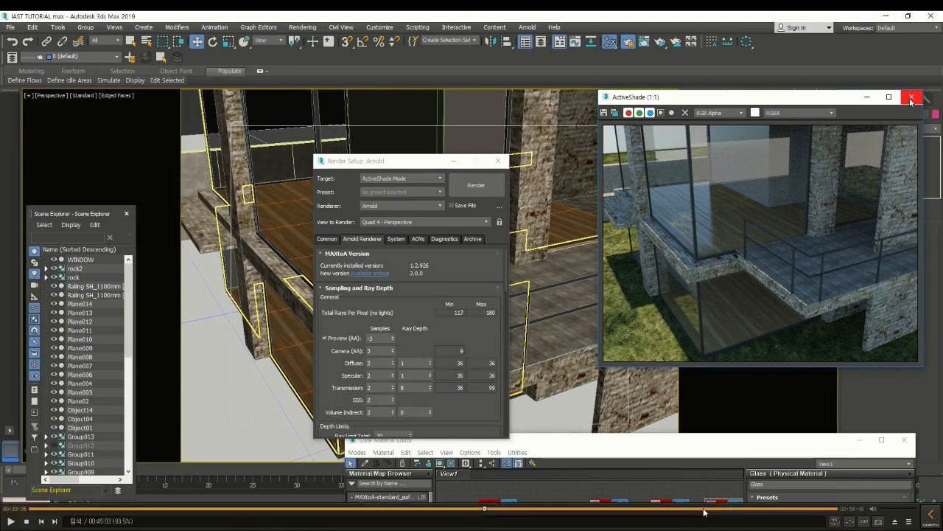
Skip to the end of the recording to view the Production Rendering Mode setup for the furnished building.
drag(704, 509, 834, 507)
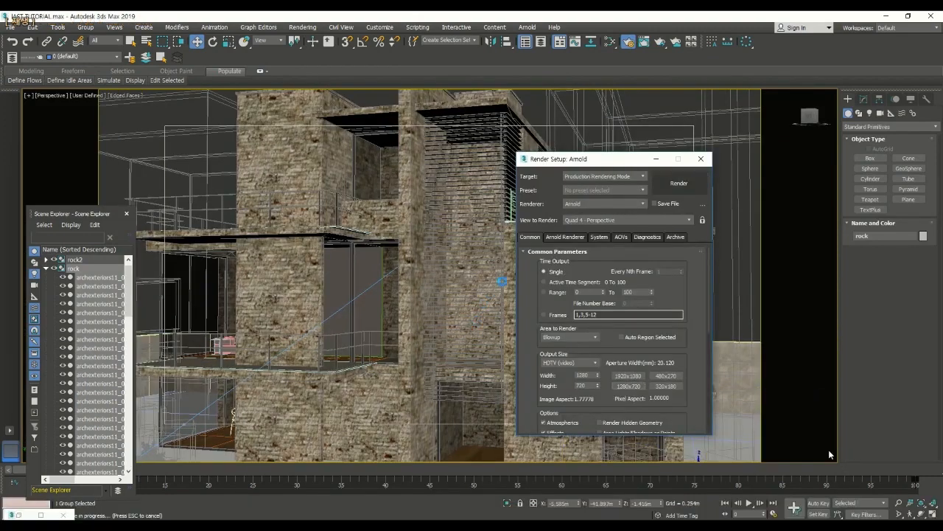
key(Right)
key(Left)
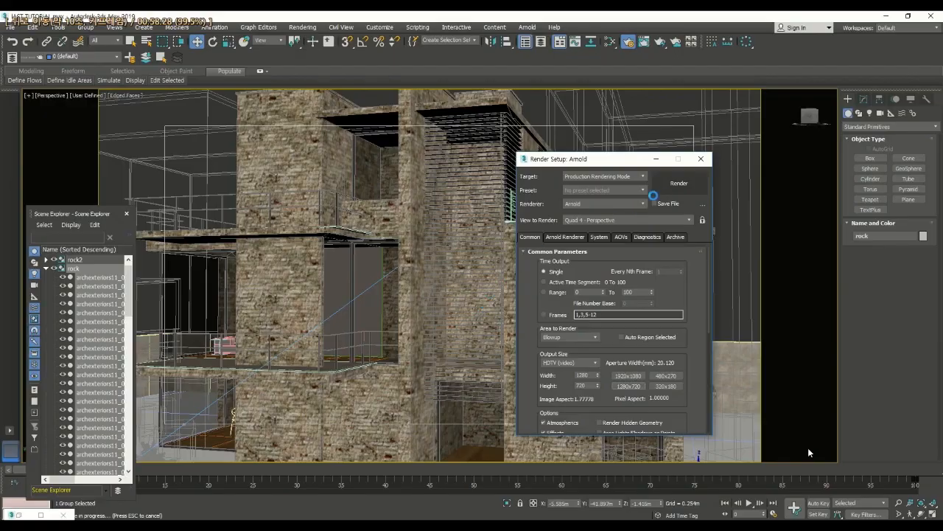